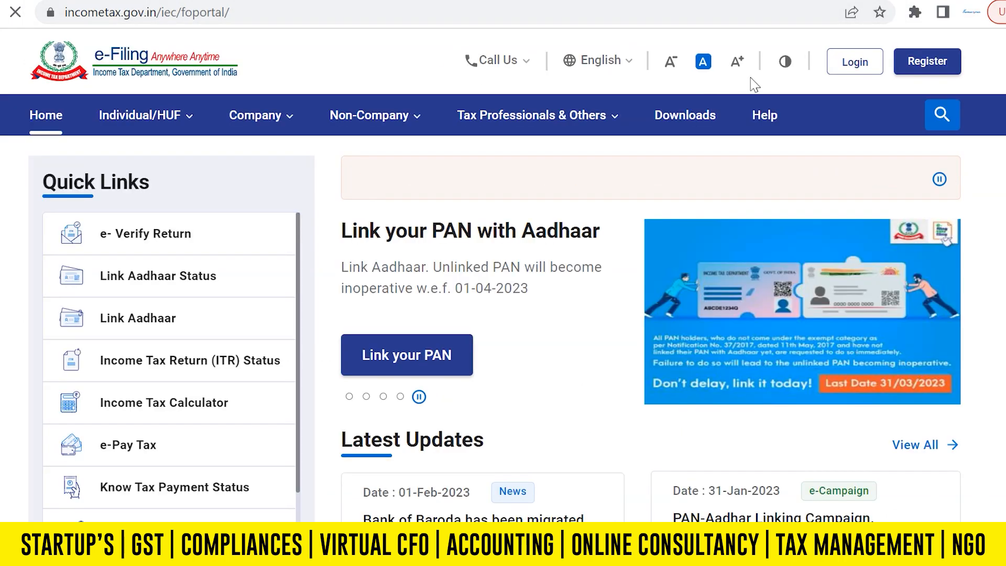
Step: Log in to the e-Filing portal with the user ID, confirming the secure access message and supplying the account password
{"action": "left_click", "coordinate": [857, 65]}
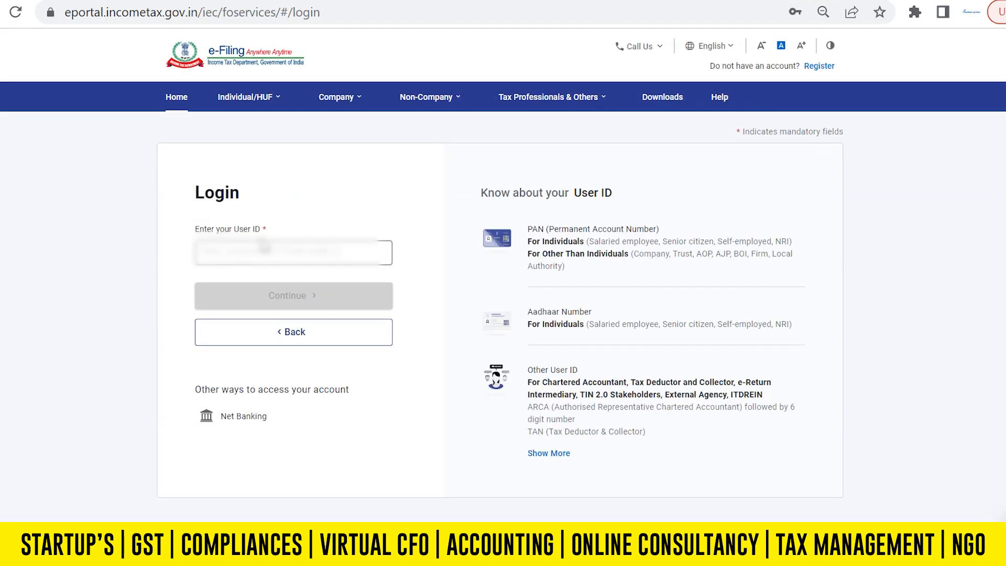
{"action": "left_click", "coordinate": [251, 261]}
{"action": "left_click", "coordinate": [278, 287]}
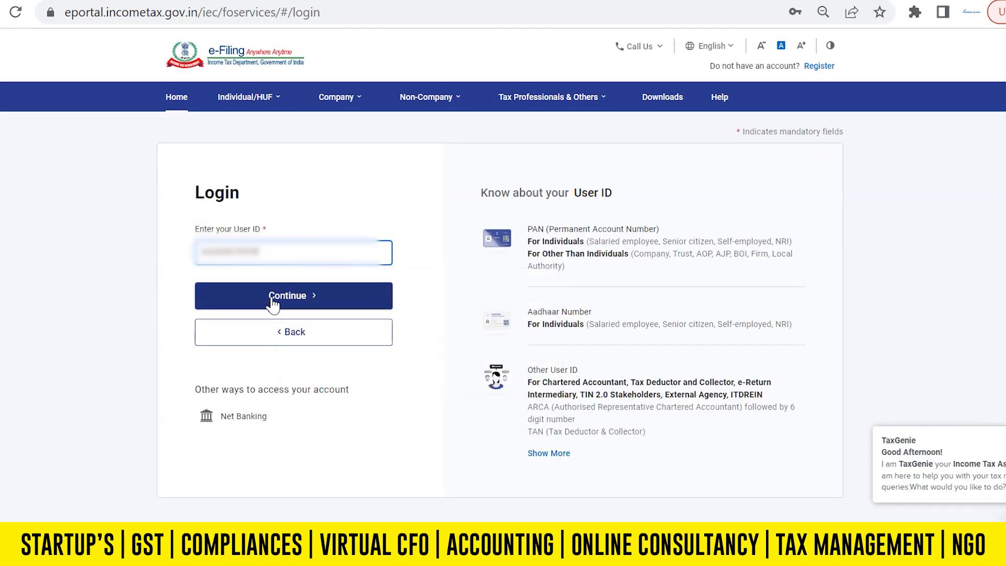
{"action": "left_click", "coordinate": [273, 299]}
{"action": "left_click", "coordinate": [200, 296]}
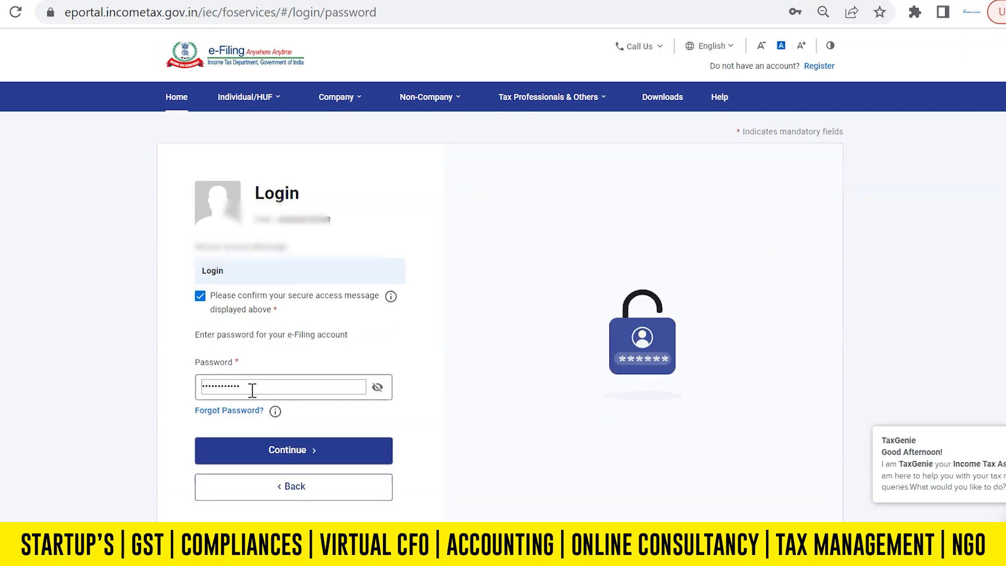
{"action": "left_click", "coordinate": [274, 461]}
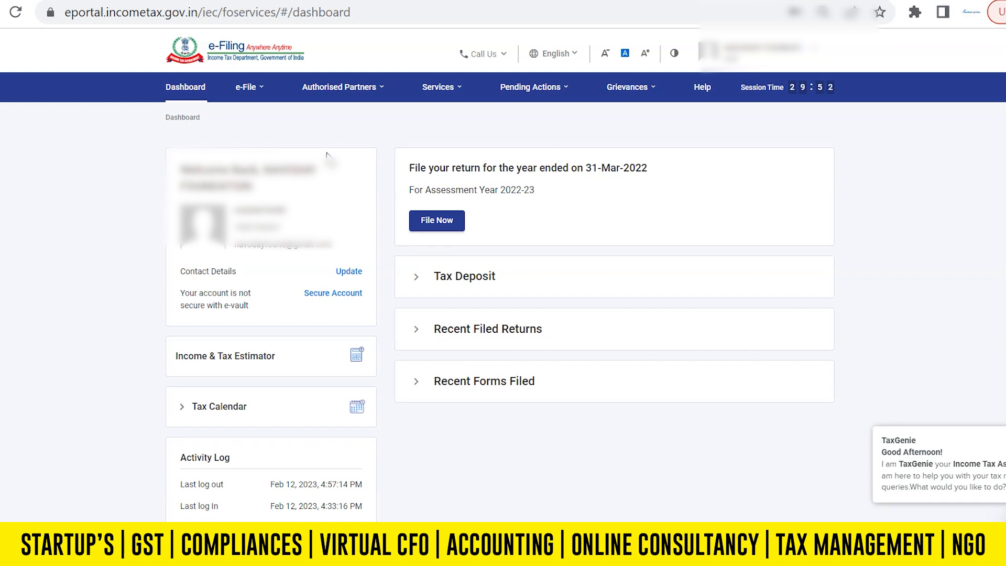
Step: Start filing Form 10AB (Tax Exemptions and Reliefs) from the income tax forms for persons not dependent on any source of income
{"action": "left_click", "coordinate": [256, 93]}
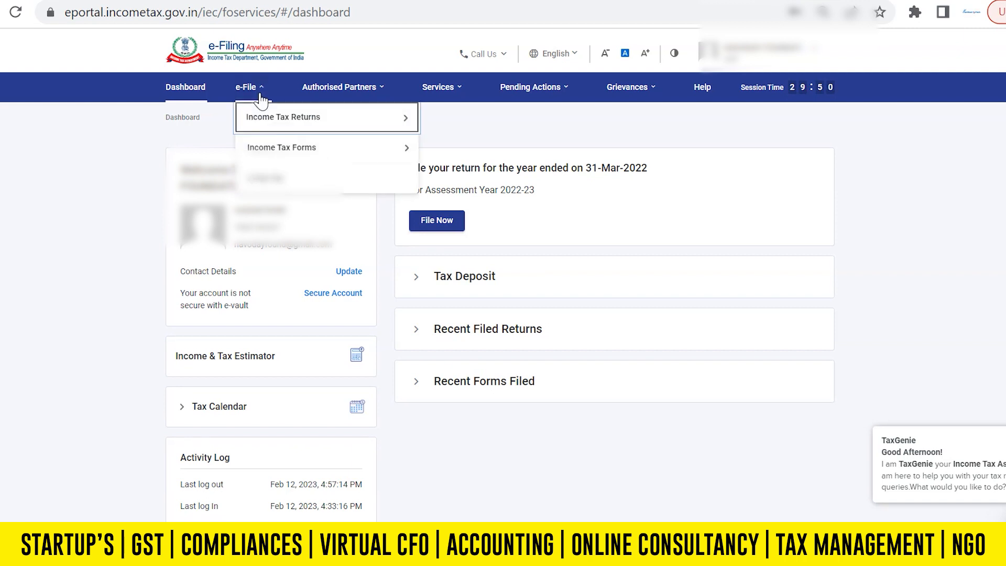
{"action": "mouse_move", "coordinate": [280, 151]}
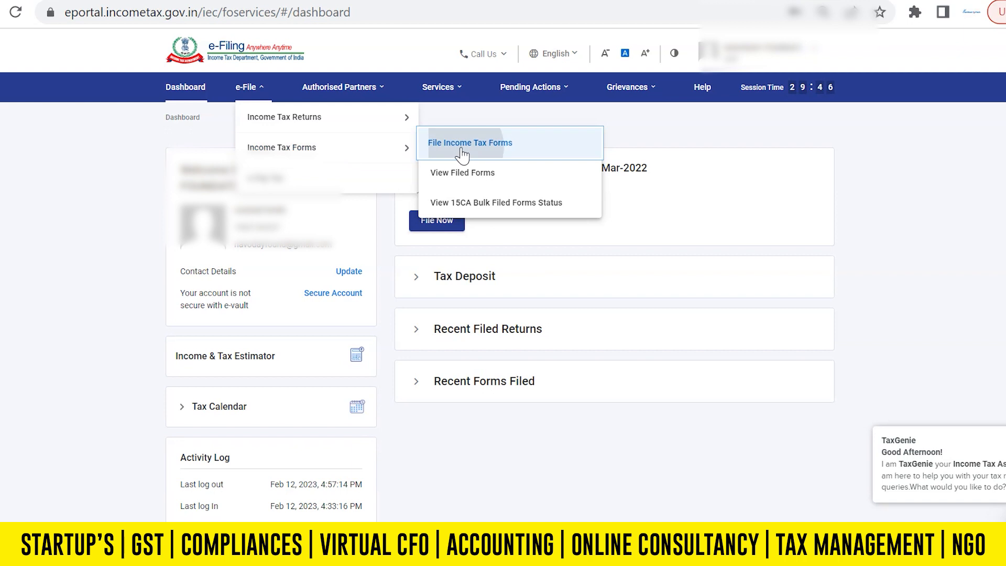
{"action": "left_click", "coordinate": [462, 149]}
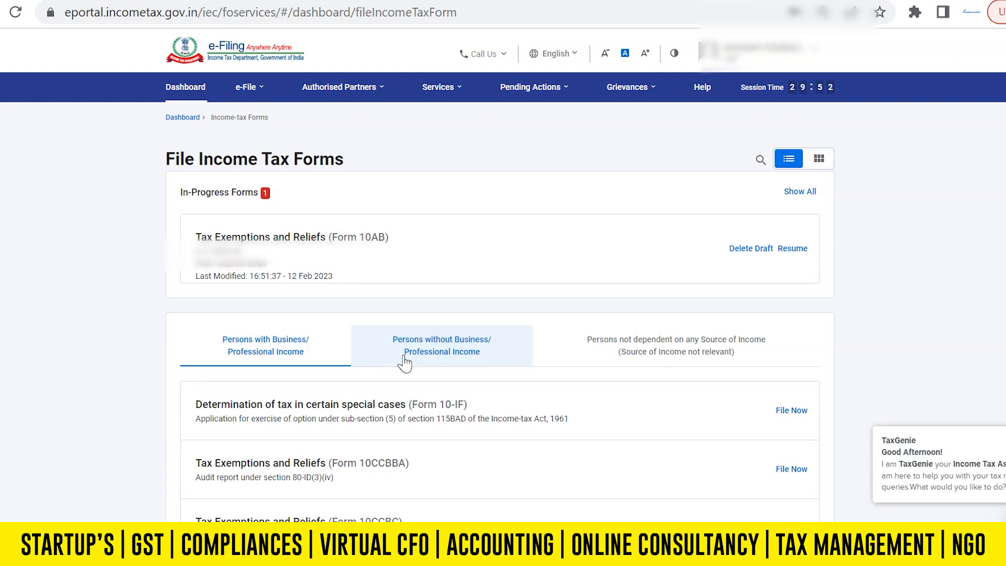
{"action": "left_click", "coordinate": [674, 349]}
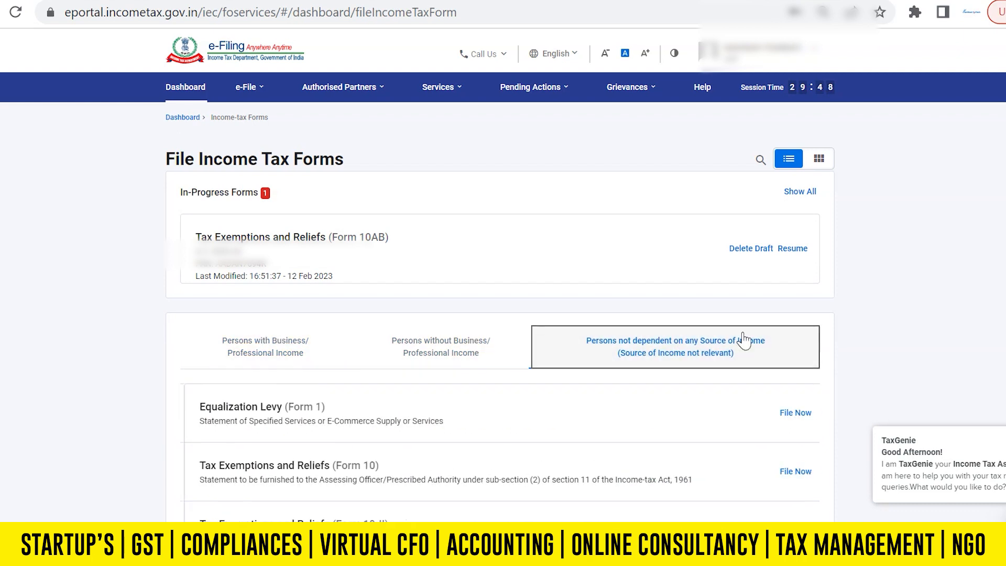
{"action": "scroll", "coordinate": [892, 381], "scroll_direction": "down", "scroll_amount": 5}
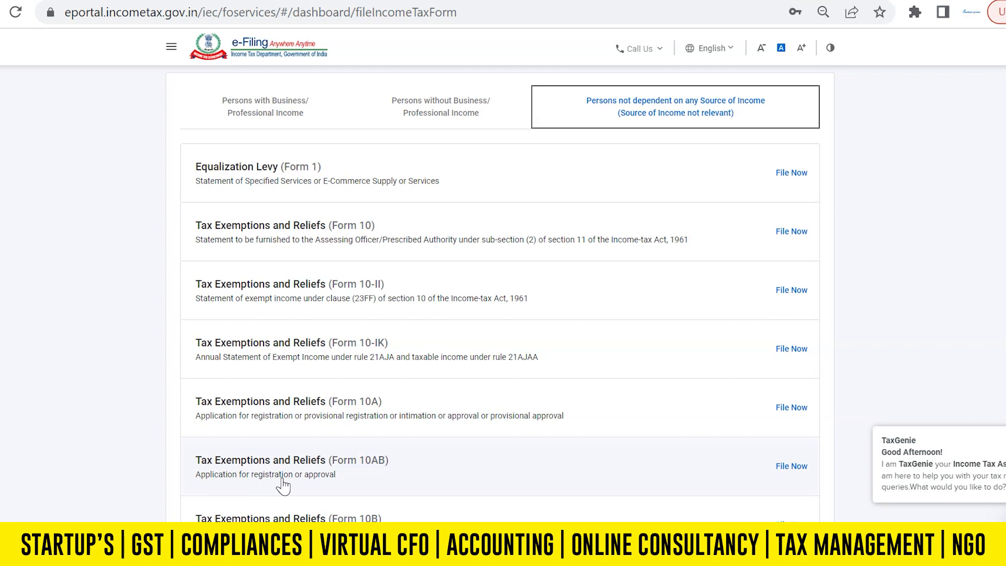
{"action": "left_click", "coordinate": [801, 469]}
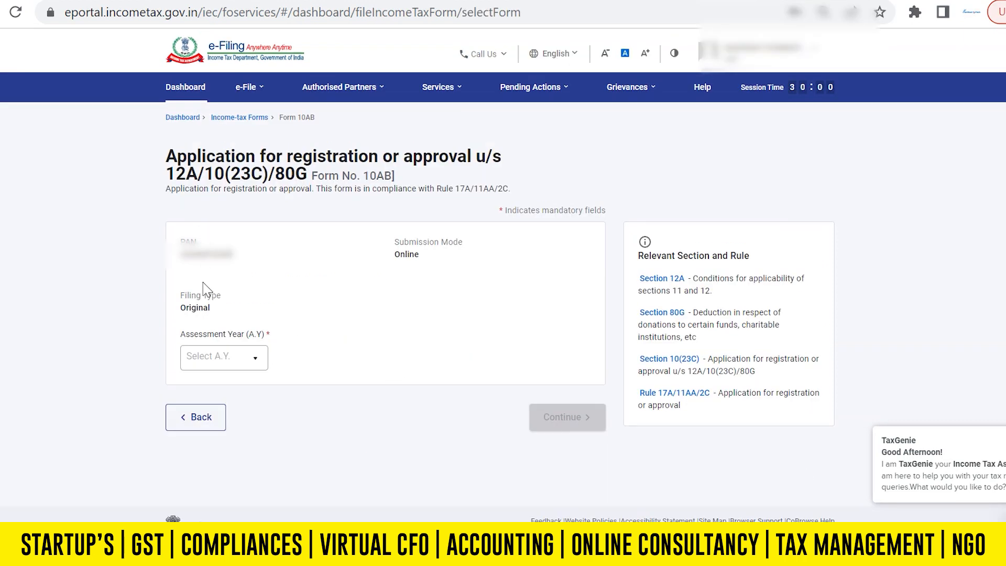
Step: Set the assessment year to 2023-24 and get started with the Form 10AB application
{"action": "left_click", "coordinate": [220, 357]}
{"action": "left_click", "coordinate": [231, 373]}
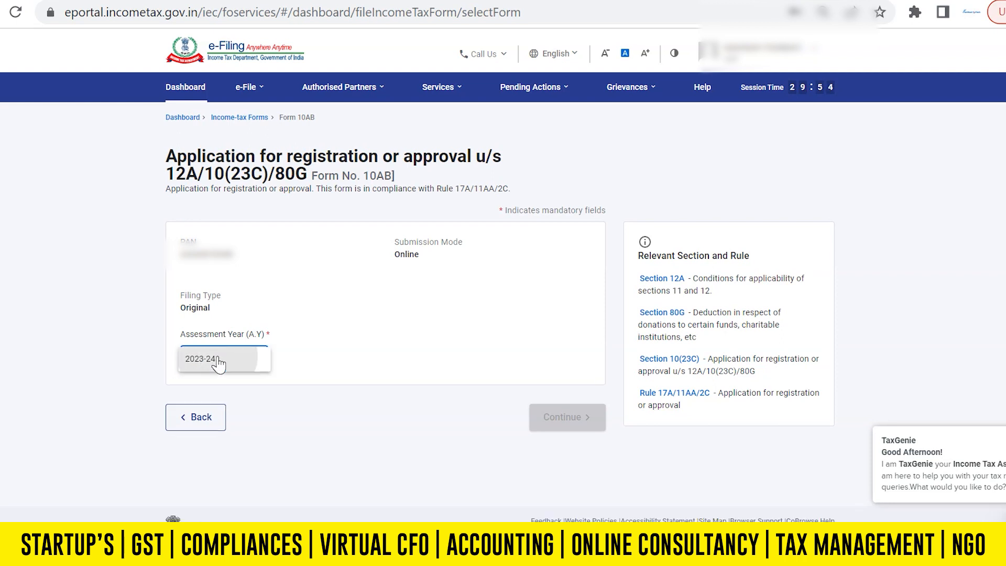
{"action": "left_click", "coordinate": [569, 422]}
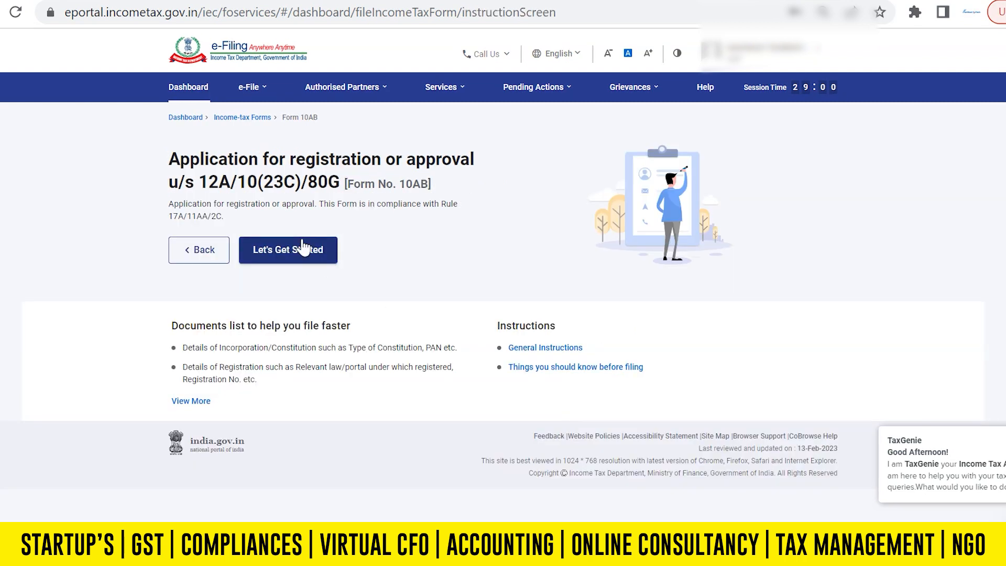
{"action": "left_click", "coordinate": [279, 254]}
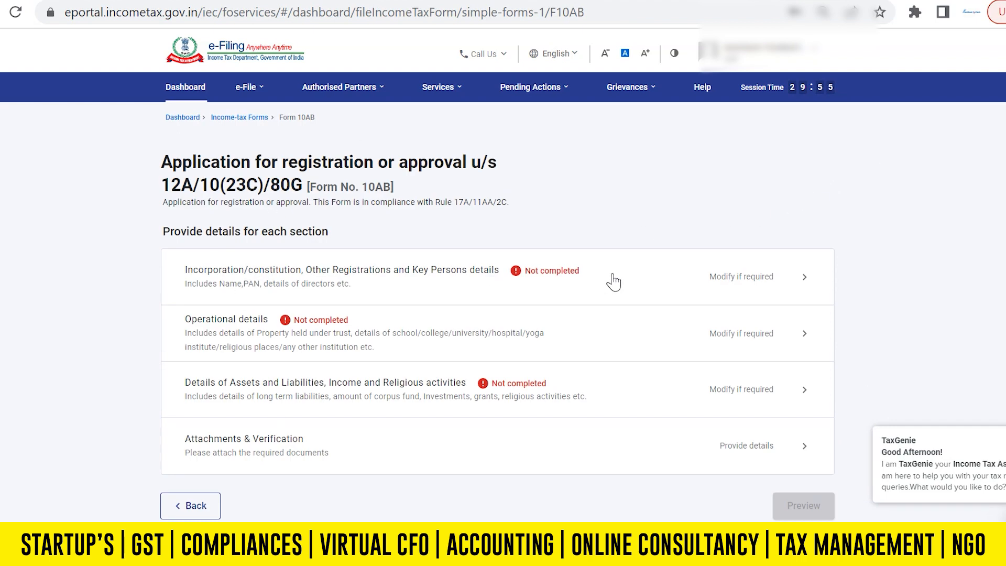
Step: In the Incorporation/constitution, Other Registrations and Key Persons section, select section code 14, Clause (iii) of first proviso to sub-section (5) of section 80G
{"action": "left_click", "coordinate": [309, 286]}
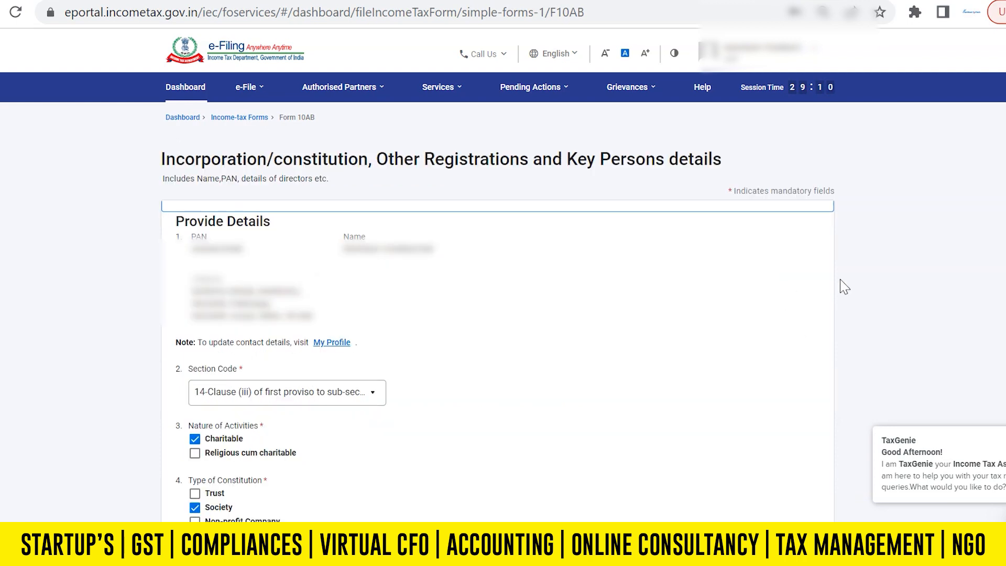
{"action": "scroll", "coordinate": [794, 293], "scroll_direction": "down", "scroll_amount": 3}
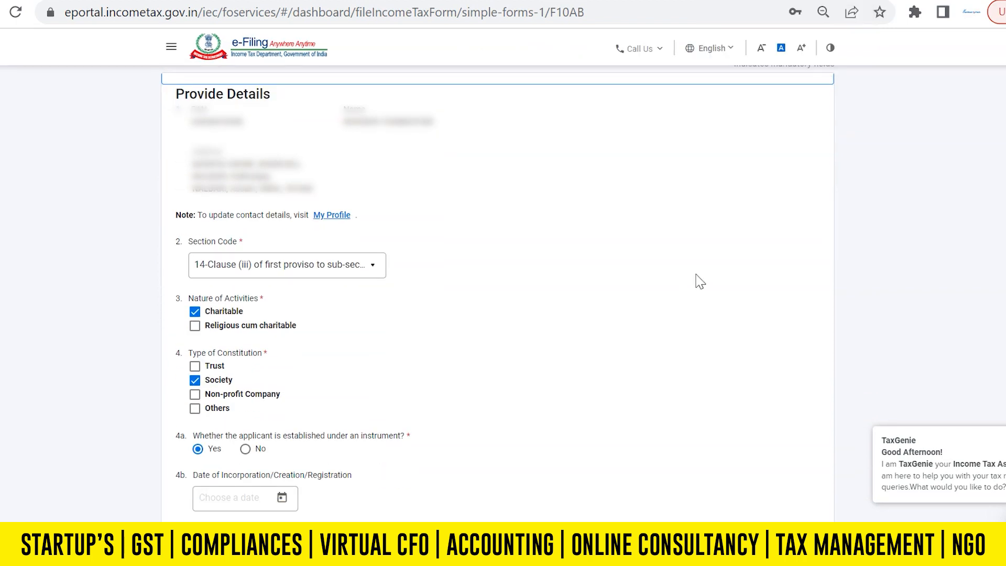
{"action": "scroll", "coordinate": [498, 293], "scroll_direction": "up", "scroll_amount": 1}
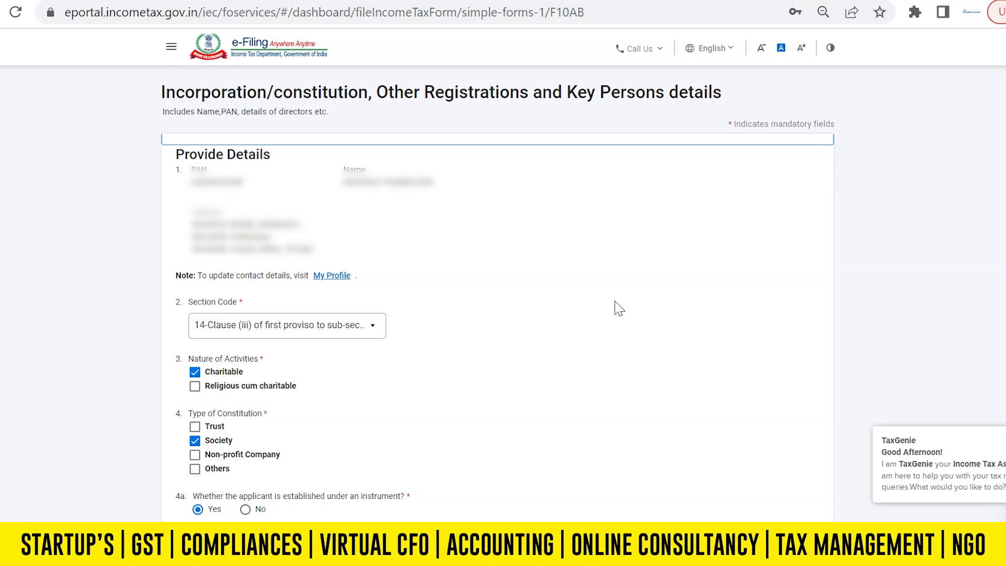
{"action": "scroll", "coordinate": [618, 308], "scroll_direction": "up", "scroll_amount": 1}
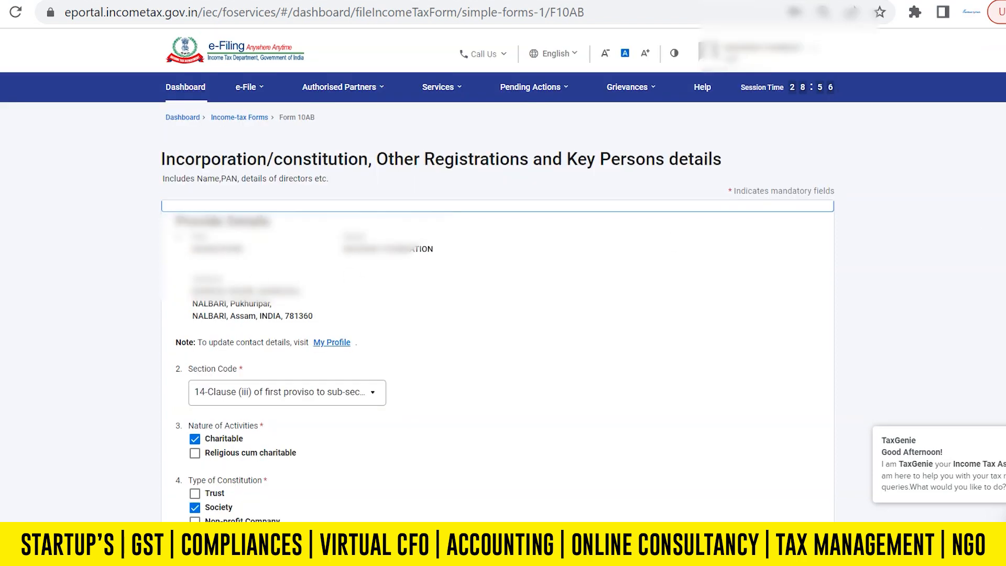
{"action": "scroll", "coordinate": [917, 247], "scroll_direction": "down", "scroll_amount": 2}
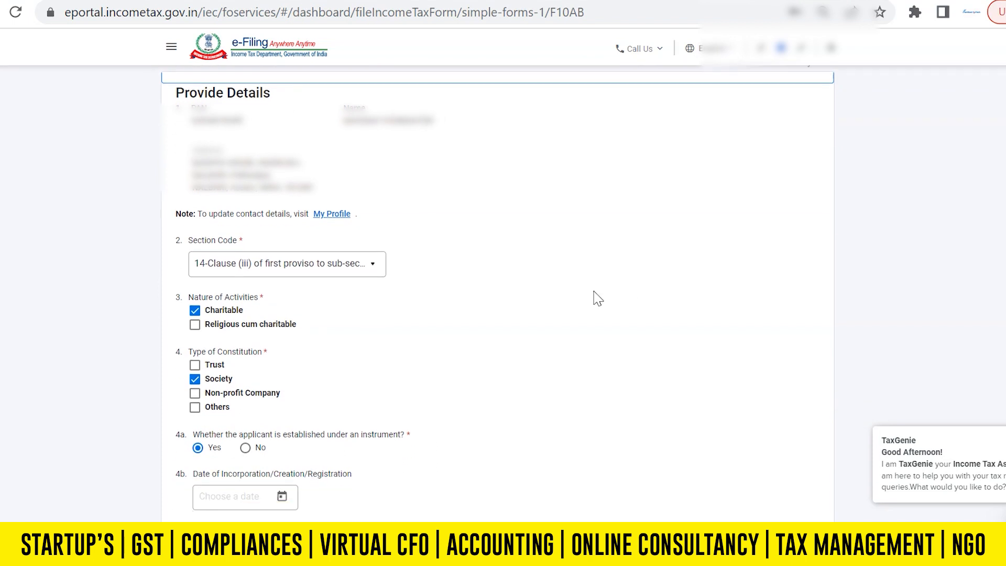
{"action": "left_click", "coordinate": [371, 264]}
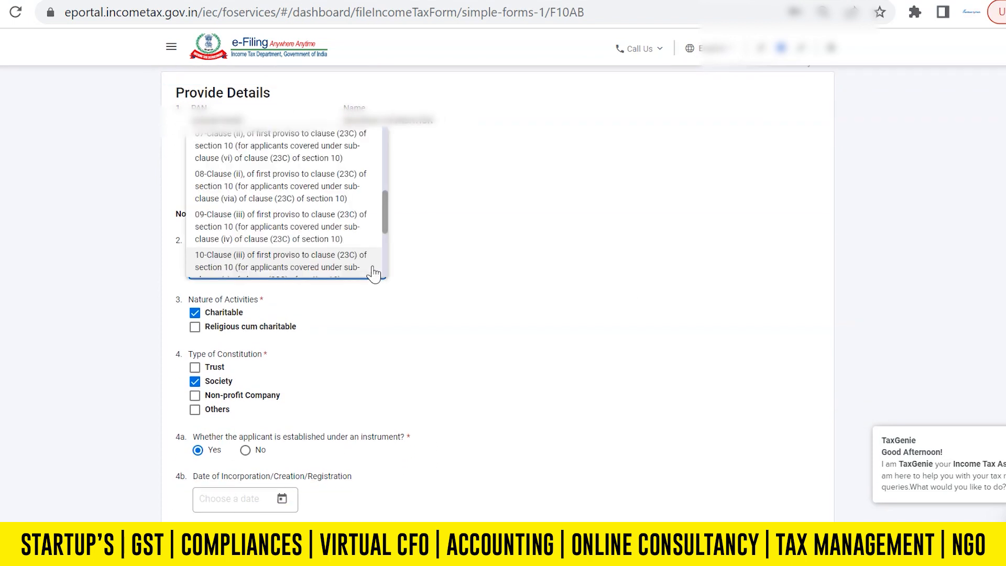
{"action": "left_click_drag", "start_coordinate": [386, 207], "coordinate": [388, 261]}
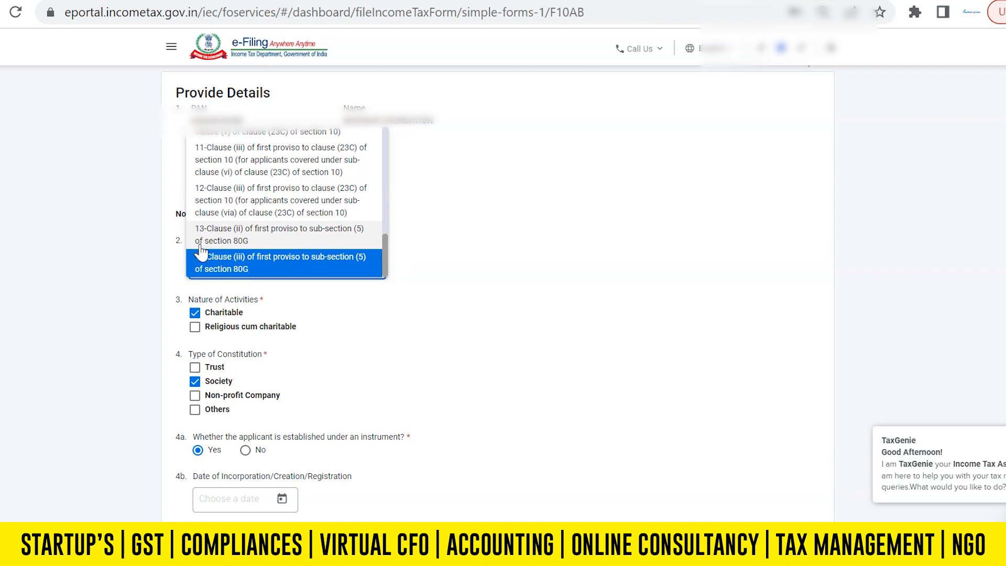
{"action": "left_click", "coordinate": [271, 268]}
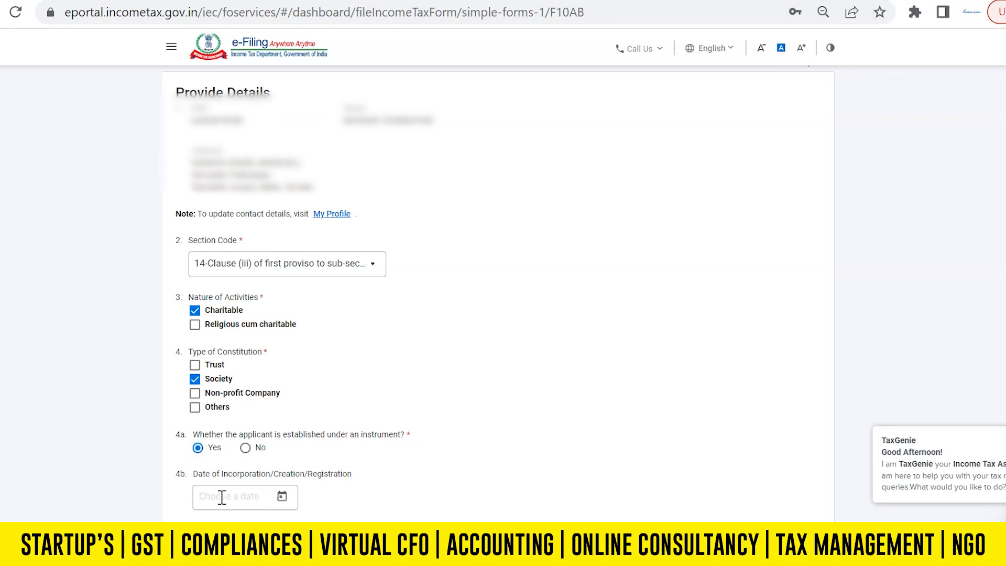
Step: Mark the applicant's objects as relief of poor, education, medical relief, preservation of environment and advancement of any other objects of general public utility
{"action": "scroll", "coordinate": [359, 281], "scroll_direction": "down", "scroll_amount": 4}
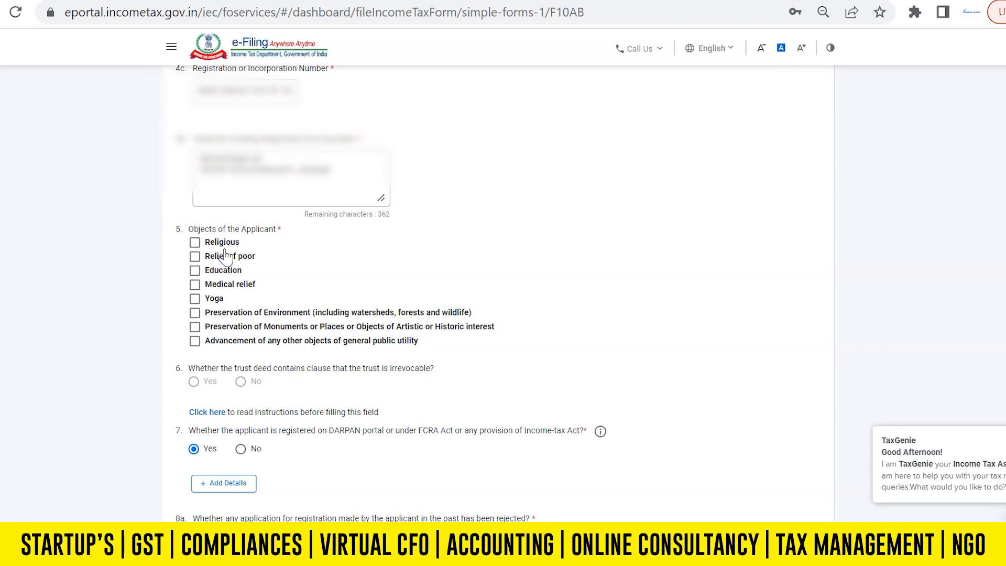
{"action": "left_click", "coordinate": [195, 256]}
{"action": "left_click", "coordinate": [194, 270]}
{"action": "left_click", "coordinate": [194, 284]}
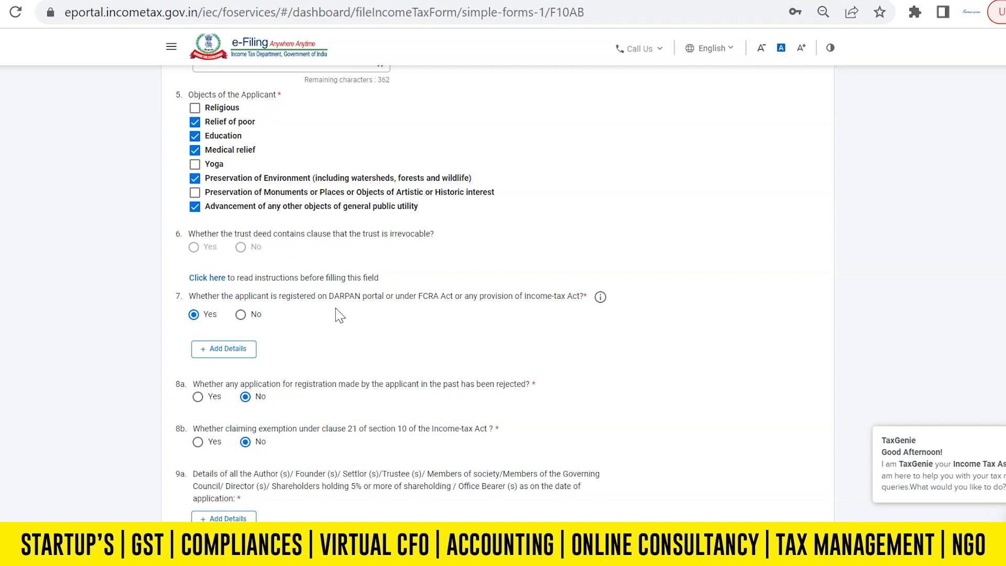
Step: Add the applicant's Darpan portal registration under item 7, dated 01-Apr-2017 and granted by Niti Aayog, with its registration number
{"action": "left_click", "coordinate": [224, 350]}
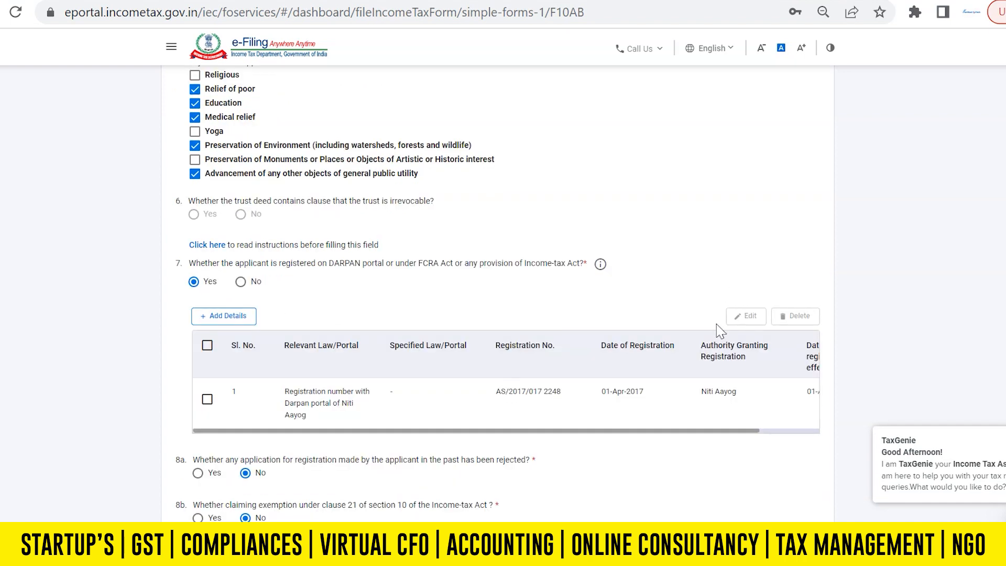
{"action": "scroll", "coordinate": [646, 266], "scroll_direction": "down", "scroll_amount": 1}
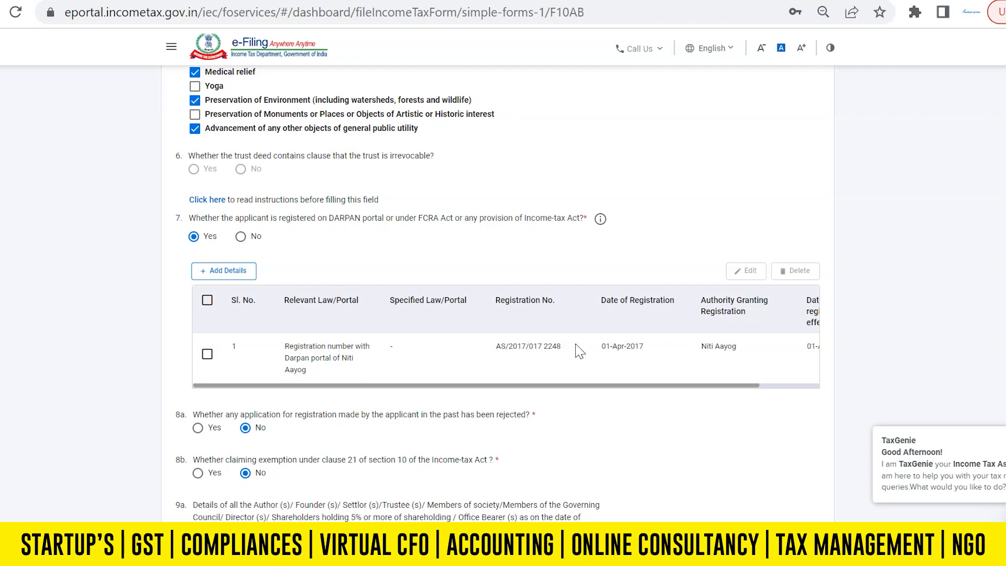
Step: Add the details of the five key persons under item 9a and save the section
{"action": "scroll", "coordinate": [675, 362], "scroll_direction": "down", "scroll_amount": 2}
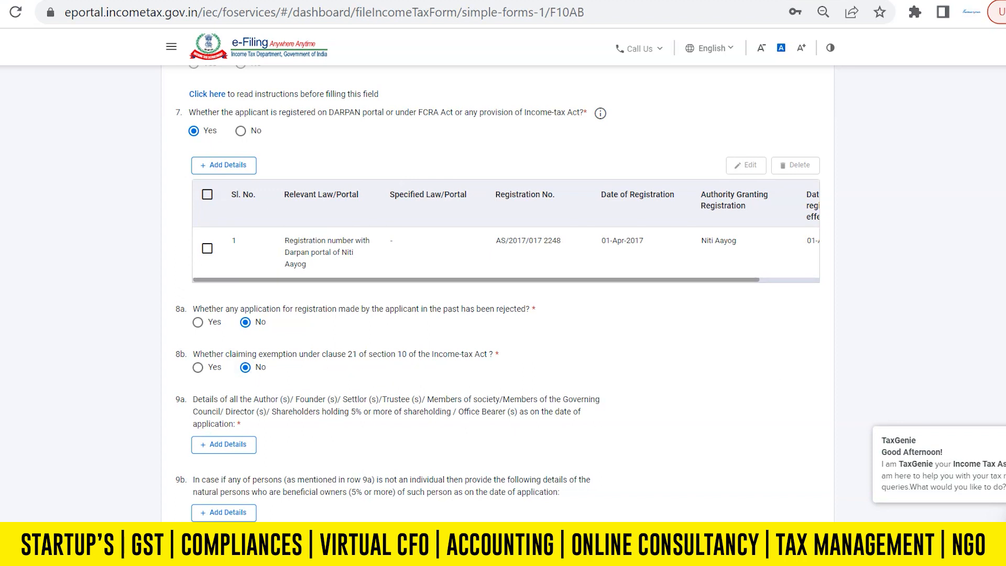
{"action": "scroll", "coordinate": [375, 363], "scroll_direction": "down", "scroll_amount": 3}
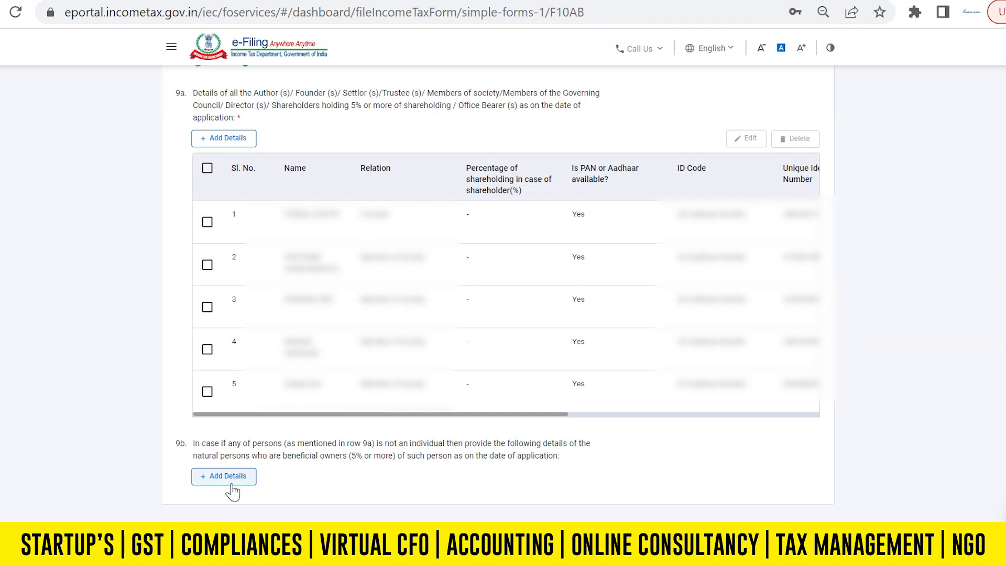
{"action": "left_click", "coordinate": [805, 533]}
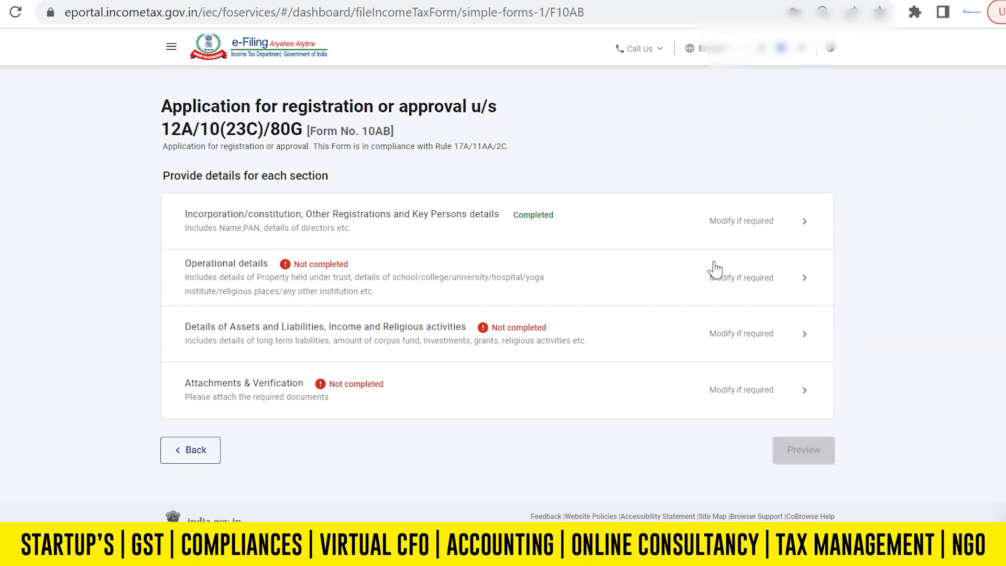
{"action": "scroll", "coordinate": [715, 268], "scroll_direction": "up", "scroll_amount": 2}
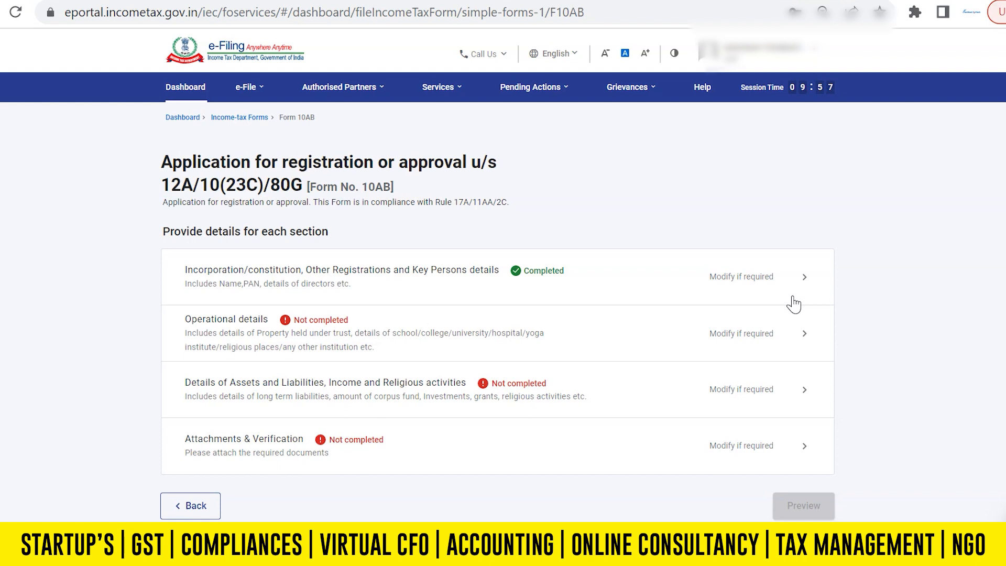
Step: In the Operational details section, add a bank account under item 13 with its IFS code, institution name and account number
{"action": "left_click", "coordinate": [210, 328]}
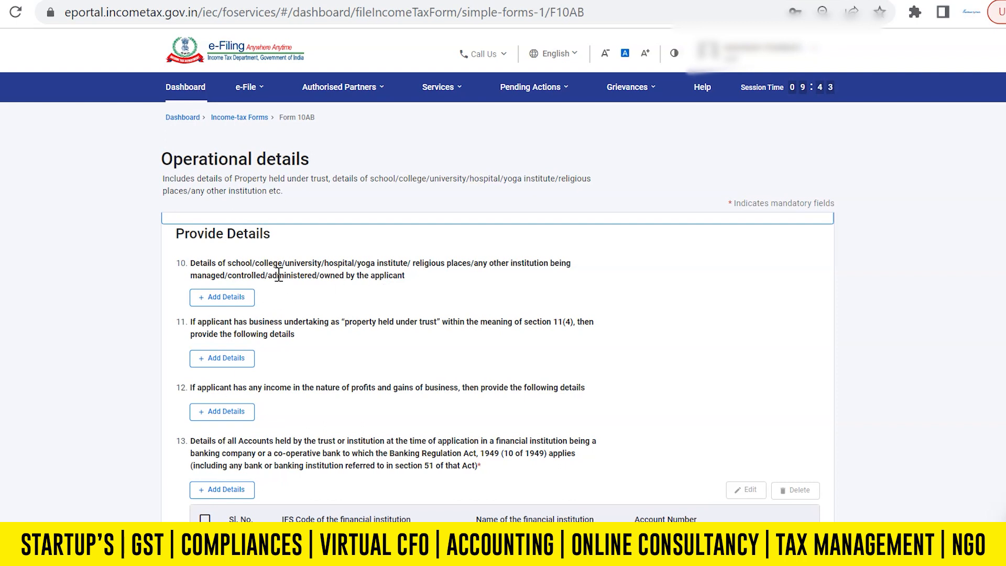
{"action": "scroll", "coordinate": [249, 283], "scroll_direction": "down", "scroll_amount": 3}
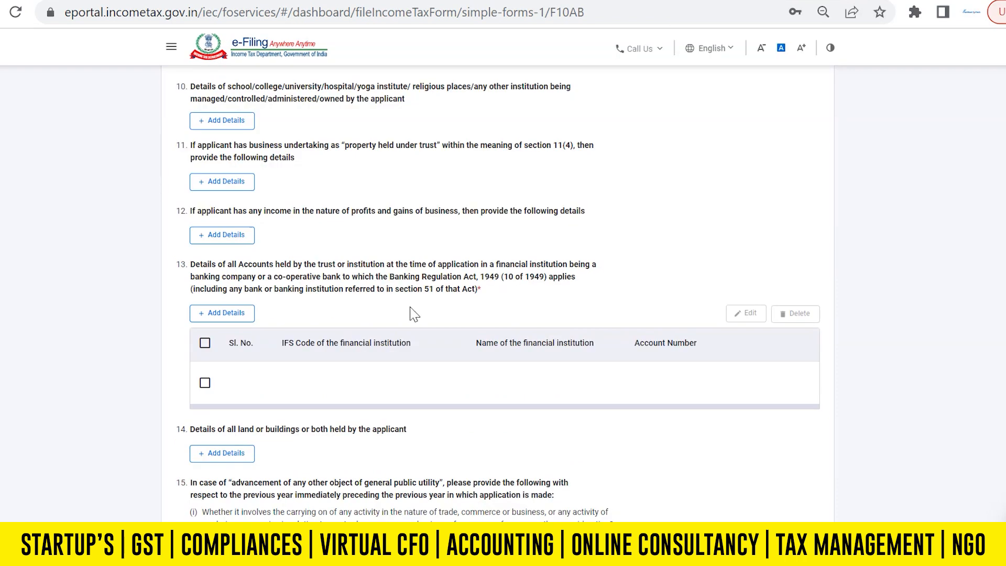
{"action": "left_click", "coordinate": [217, 314]}
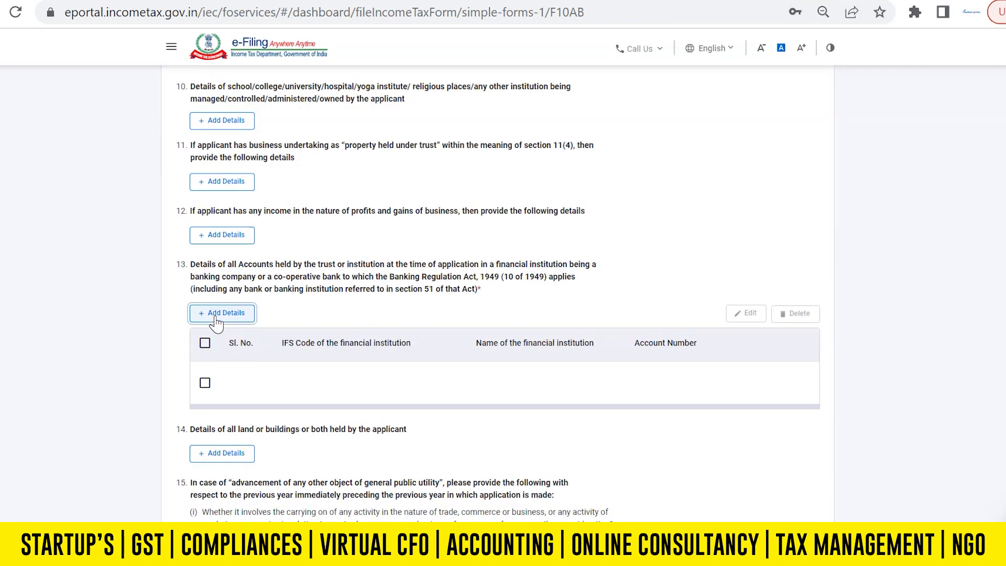
{"action": "left_click", "coordinate": [283, 396]}
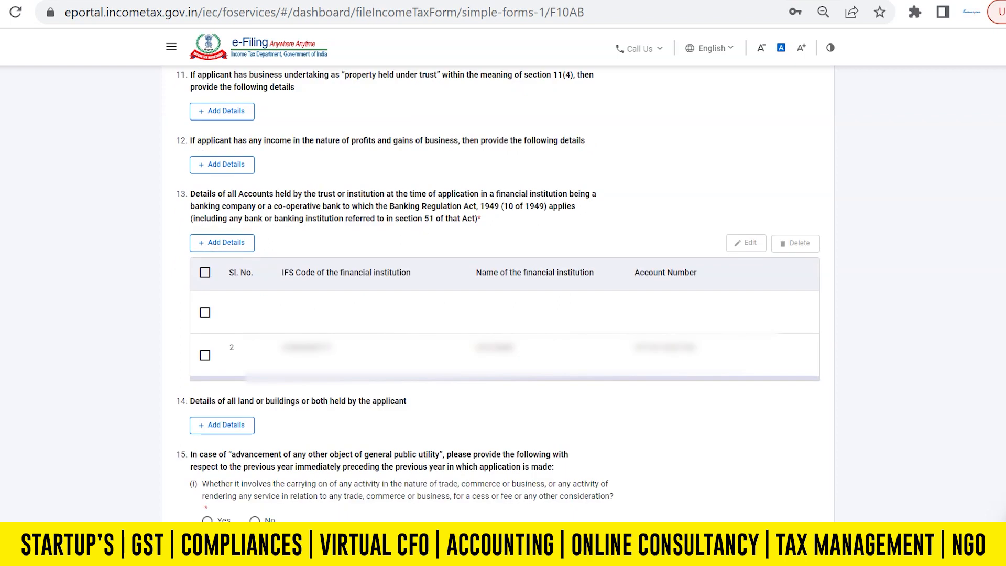
Step: Under item 15, answer No to carrying on trade or commerce and Yes to actual advancement of the object, and save the section
{"action": "scroll", "coordinate": [500, 293], "scroll_direction": "down", "scroll_amount": 2}
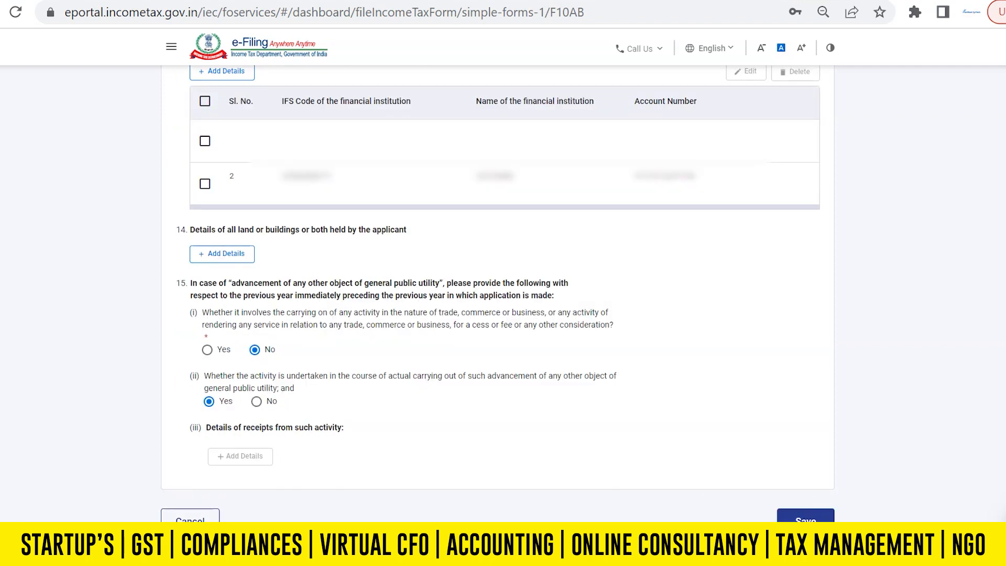
{"action": "left_click", "coordinate": [805, 517]}
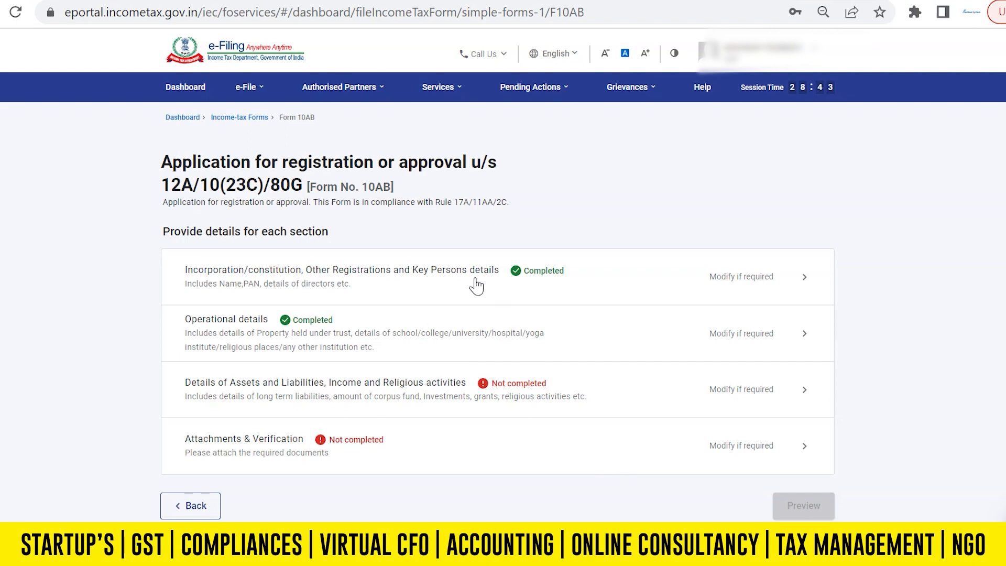
Step: In the assets and liabilities section, answer Yes to item 16 and enter the balances, including other liabilities 15,350, other fixed assets 33,750 and other assets 1,305
{"action": "left_click", "coordinate": [403, 396]}
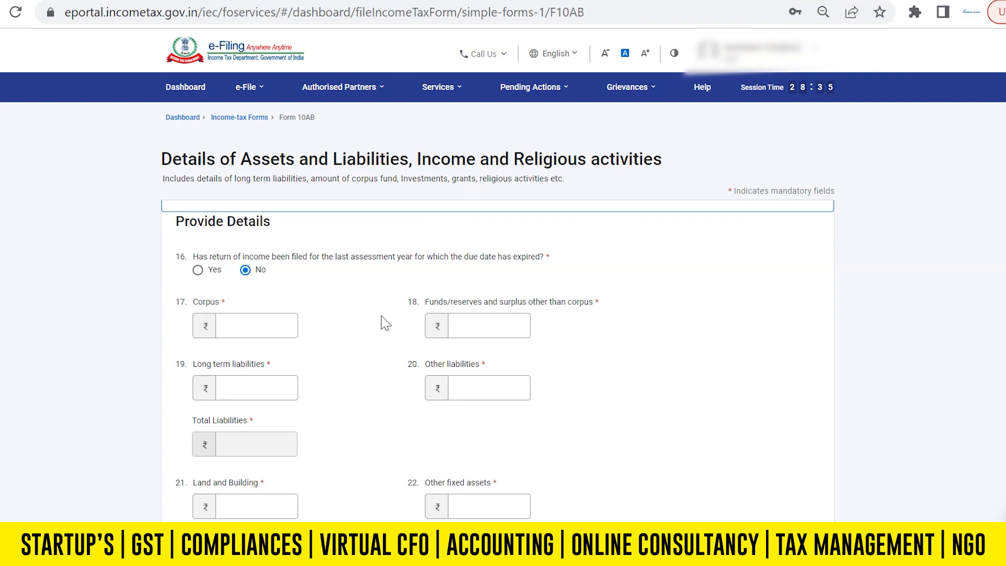
{"action": "left_click", "coordinate": [199, 270]}
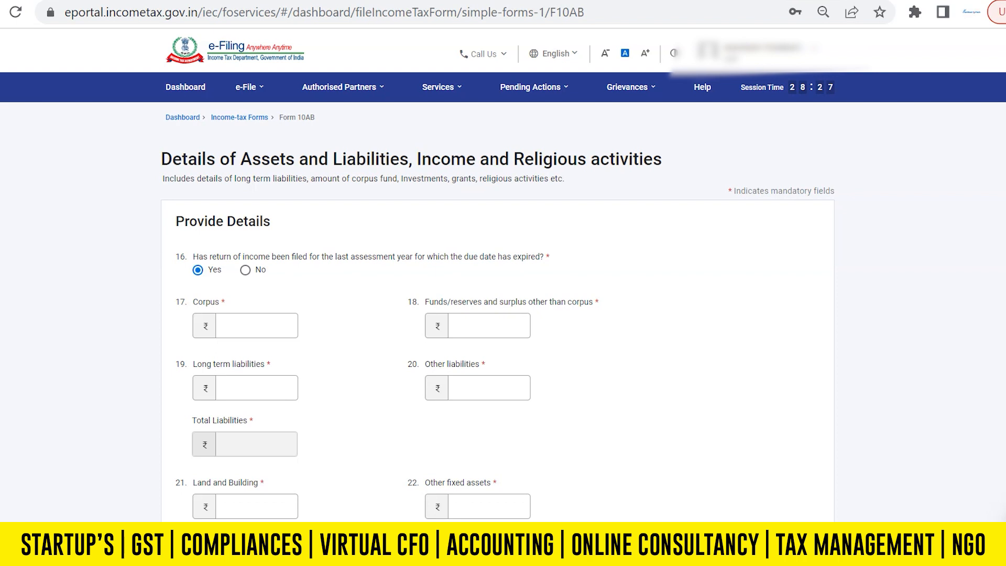
{"action": "scroll", "coordinate": [681, 261], "scroll_direction": "down", "scroll_amount": 2}
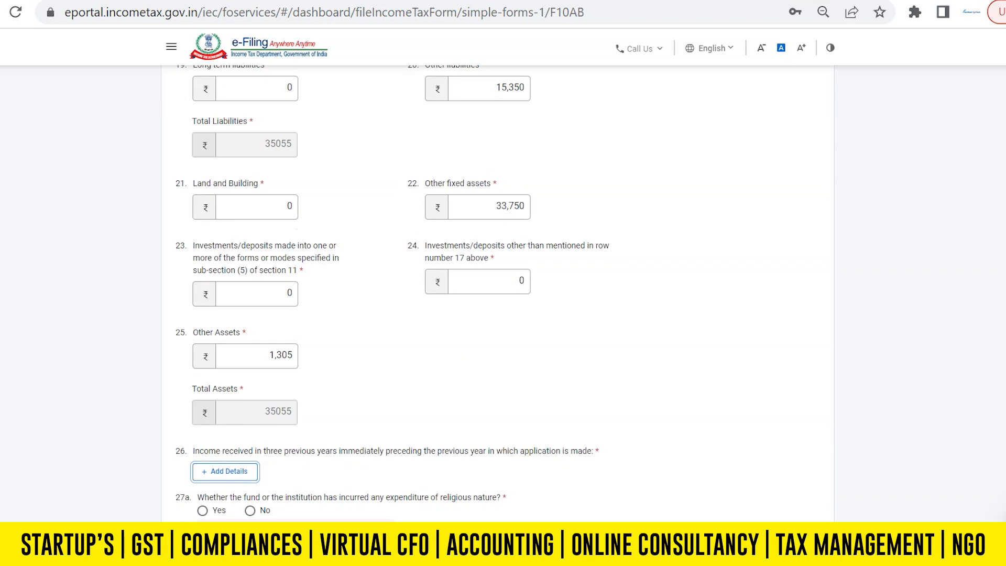
Step: Under item 26, add income for 2021, 2020 and 2019 with government grants 15,000, 20,000 and 24,000, and other specific grants 10,67,650, 1,49,870 and 15,000
{"action": "scroll", "coordinate": [438, 340], "scroll_direction": "down", "scroll_amount": 4}
{"action": "scroll", "coordinate": [437, 339], "scroll_direction": "up", "scroll_amount": 1}
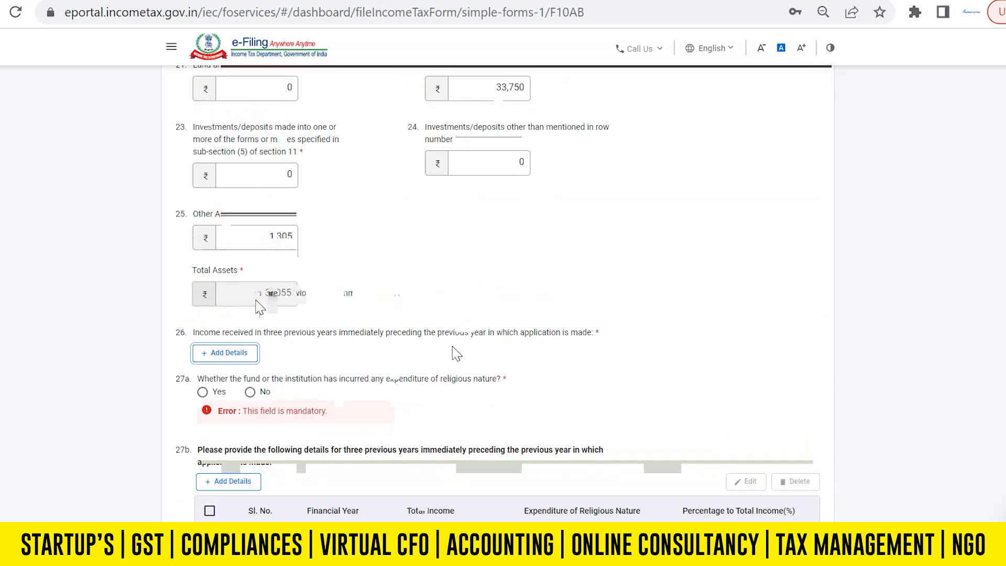
{"action": "scroll", "coordinate": [451, 349], "scroll_direction": "down", "scroll_amount": 1}
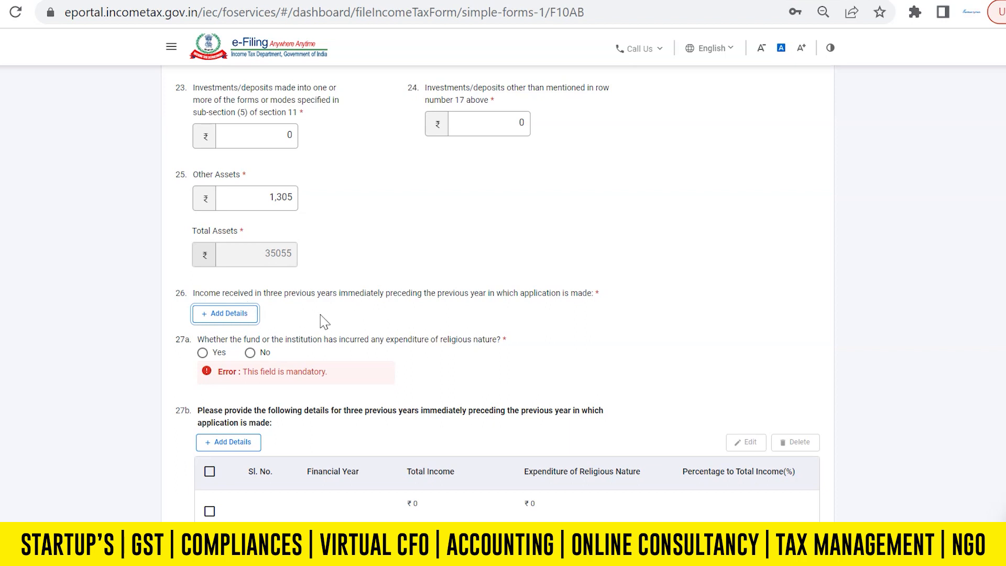
{"action": "left_click", "coordinate": [234, 317]}
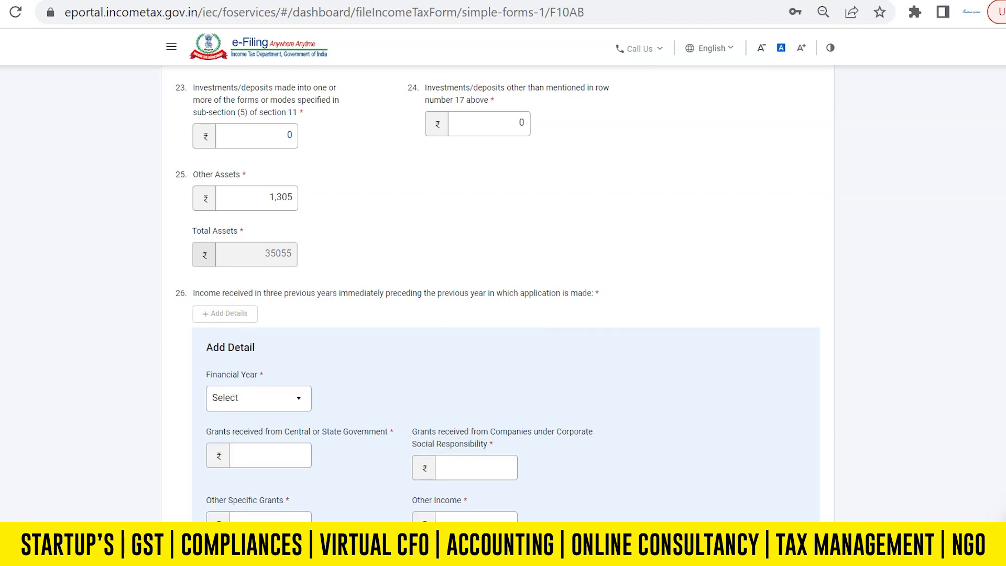
{"action": "scroll", "coordinate": [497, 295], "scroll_direction": "down", "scroll_amount": 2}
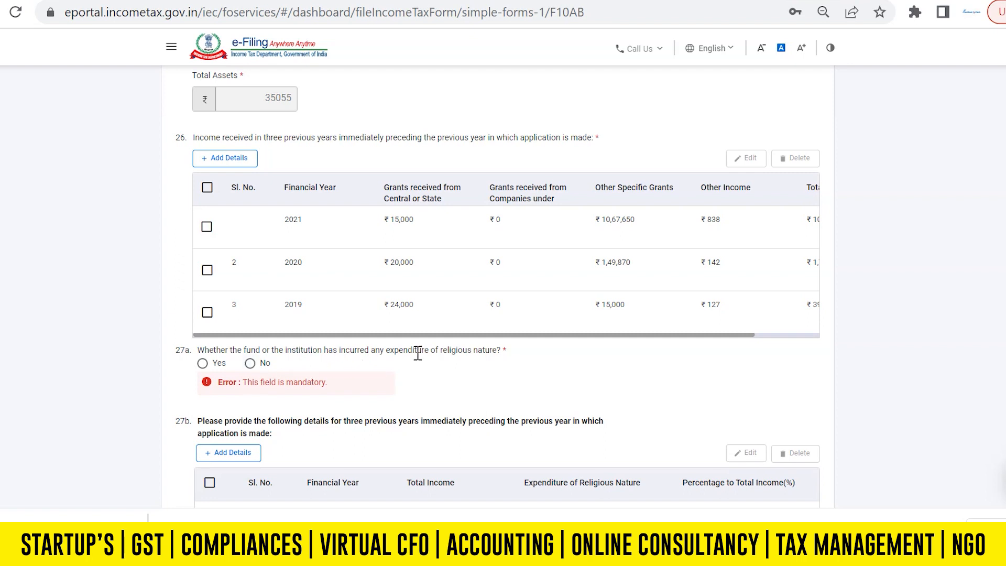
Step: Under item 27a, answer No to having incurred expenditure of religious nature, and save the section
{"action": "left_click", "coordinate": [250, 362]}
{"action": "scroll", "coordinate": [367, 456], "scroll_direction": "down", "scroll_amount": 1}
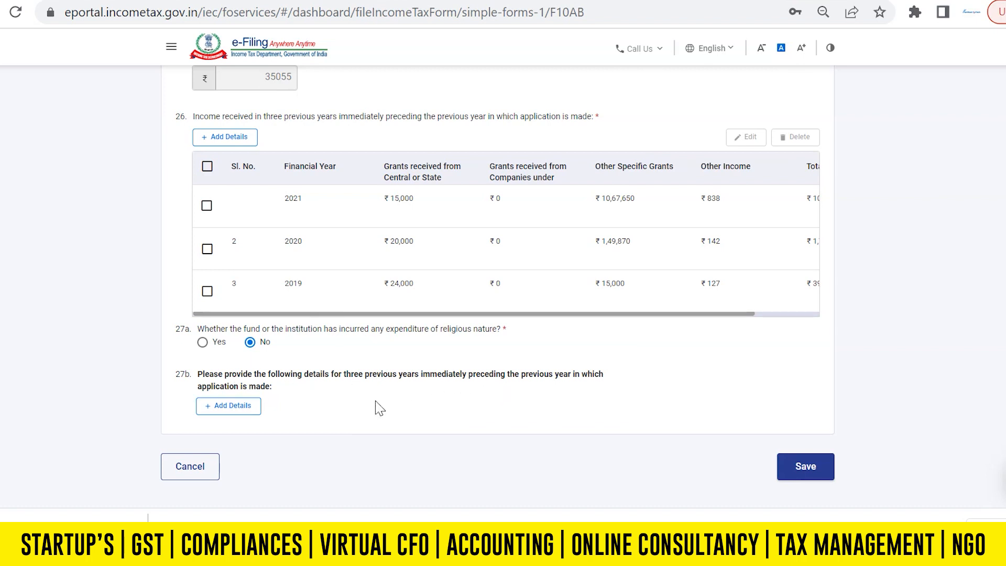
{"action": "left_click", "coordinate": [805, 466]}
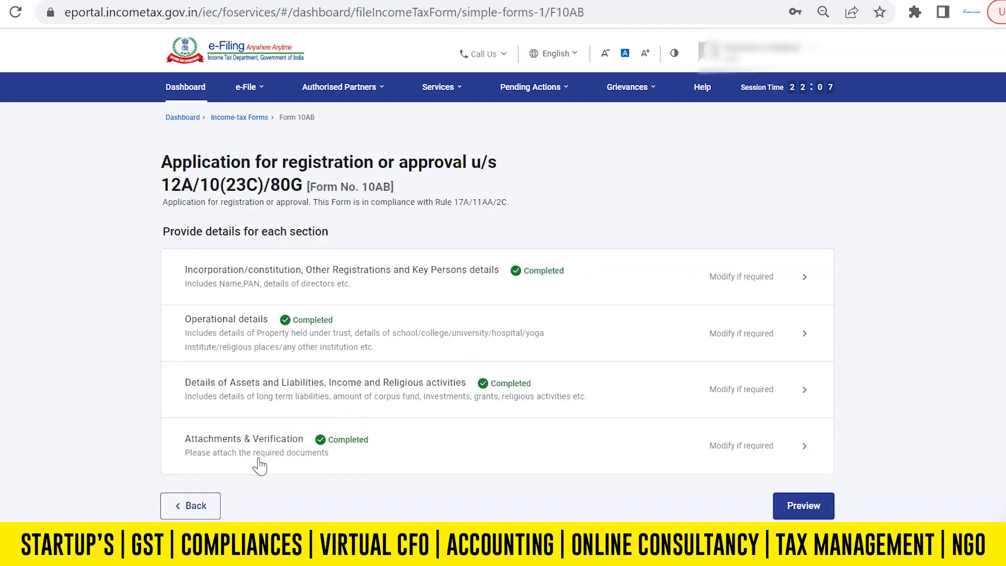
Step: Review the attached PDF documents and the declaration in the Attachments & Verification section, and save the section
{"action": "left_click", "coordinate": [365, 454]}
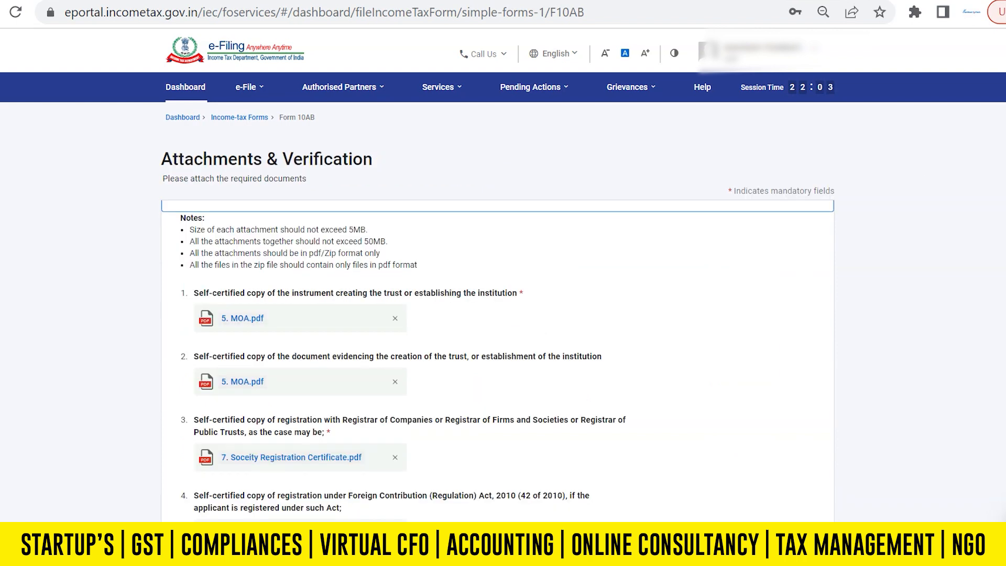
{"action": "scroll", "coordinate": [548, 164], "scroll_direction": "down", "scroll_amount": 2}
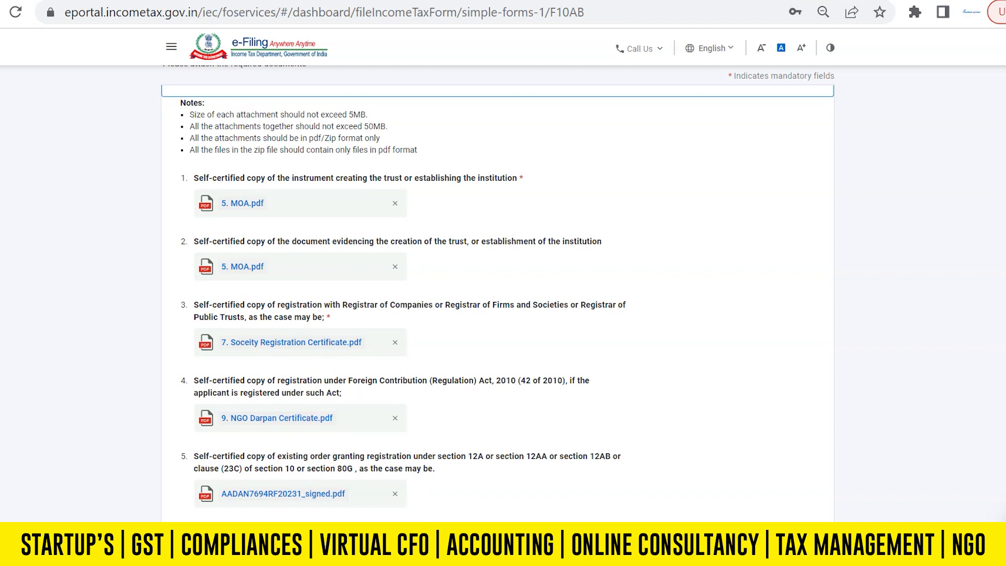
{"action": "scroll", "coordinate": [498, 294], "scroll_direction": "down", "scroll_amount": 3}
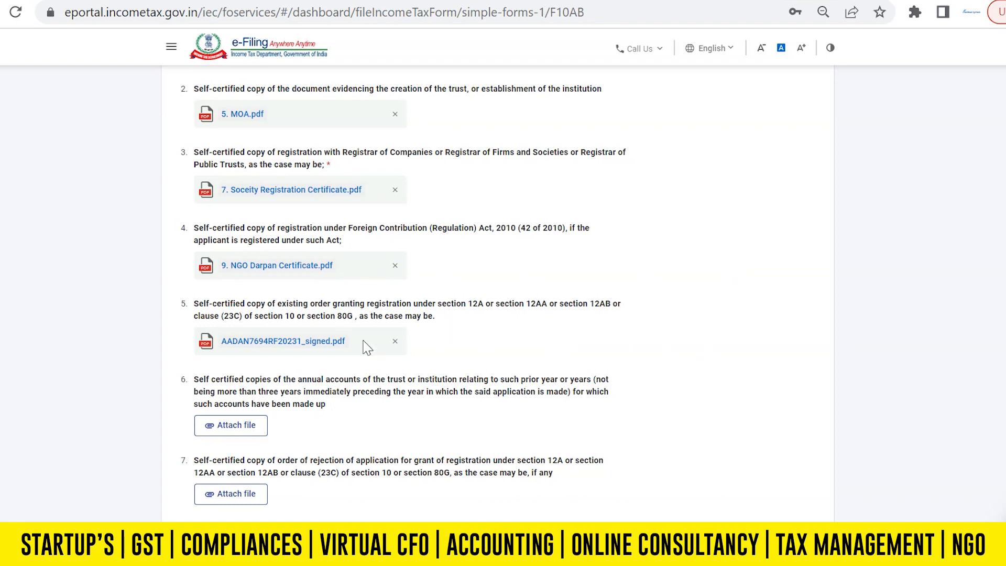
{"action": "scroll", "coordinate": [403, 294], "scroll_direction": "down", "scroll_amount": 4}
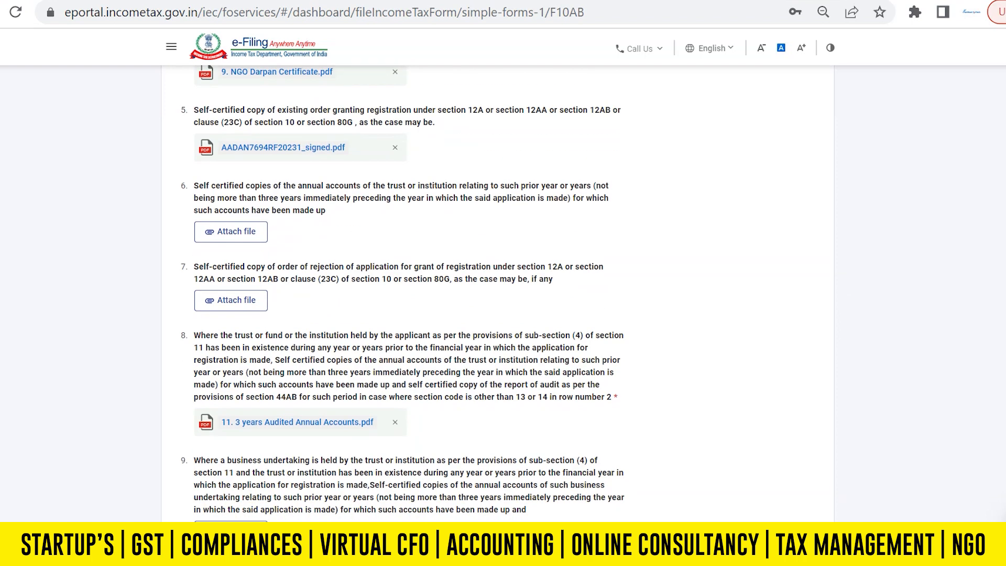
{"action": "scroll", "coordinate": [614, 320], "scroll_direction": "down", "scroll_amount": 1}
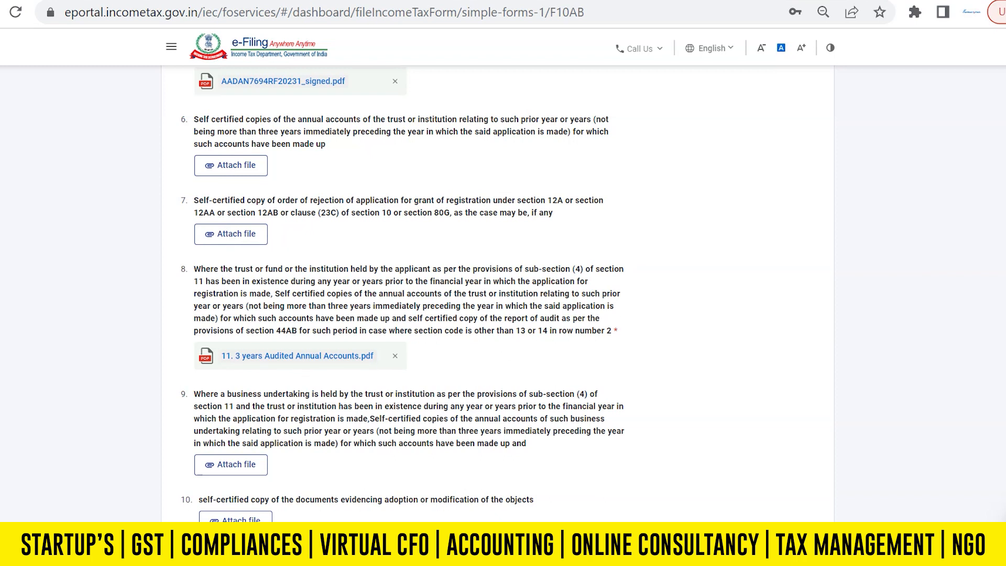
{"action": "scroll", "coordinate": [398, 294], "scroll_direction": "down", "scroll_amount": 5}
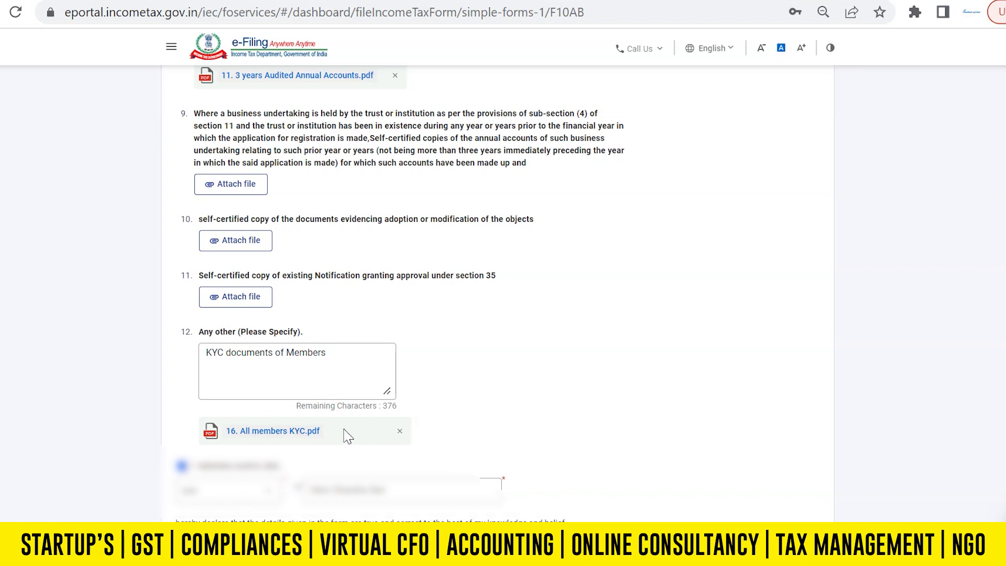
{"action": "scroll", "coordinate": [643, 442], "scroll_direction": "down", "scroll_amount": 4}
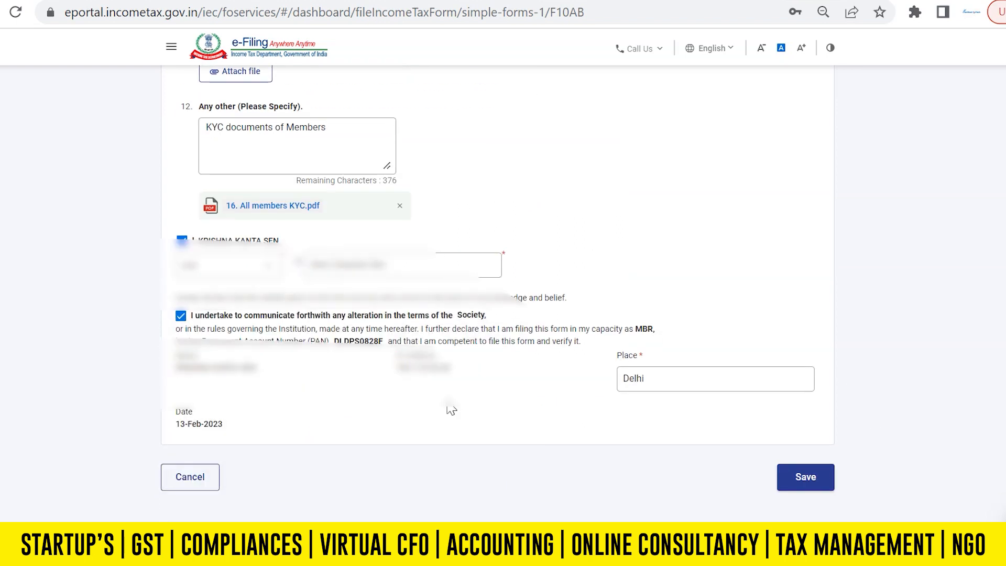
{"action": "left_click", "coordinate": [805, 476]}
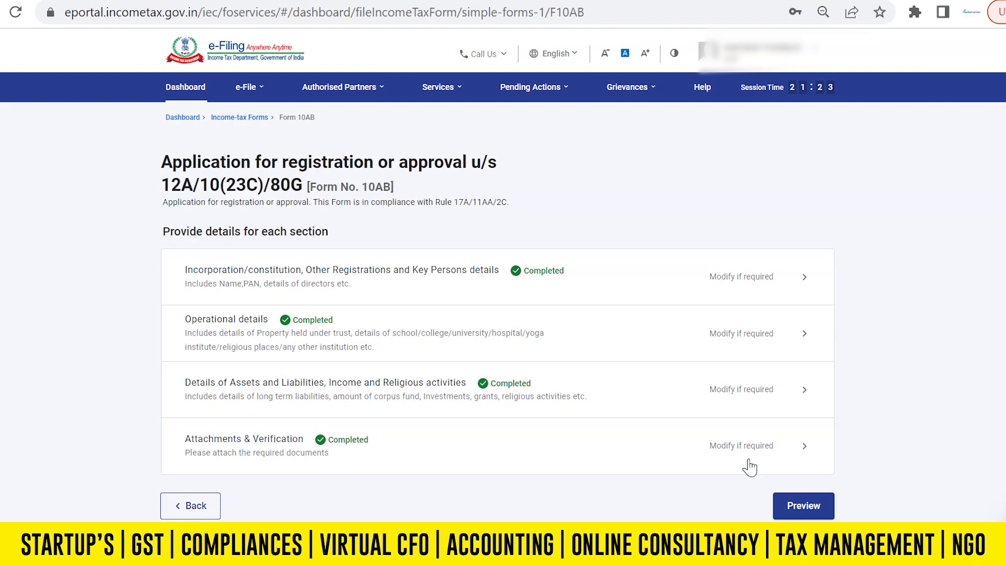
Step: Preview the completed Form 10AB through to its end and confirm proceeding to e-Verify
{"action": "left_click", "coordinate": [803, 507]}
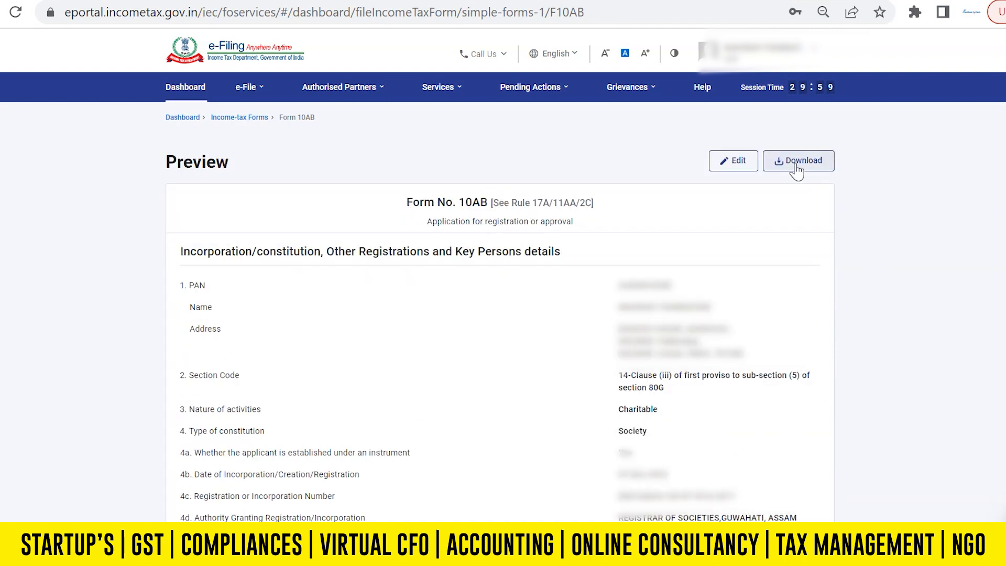
{"action": "scroll", "coordinate": [500, 294], "scroll_direction": "down", "scroll_amount": 20}
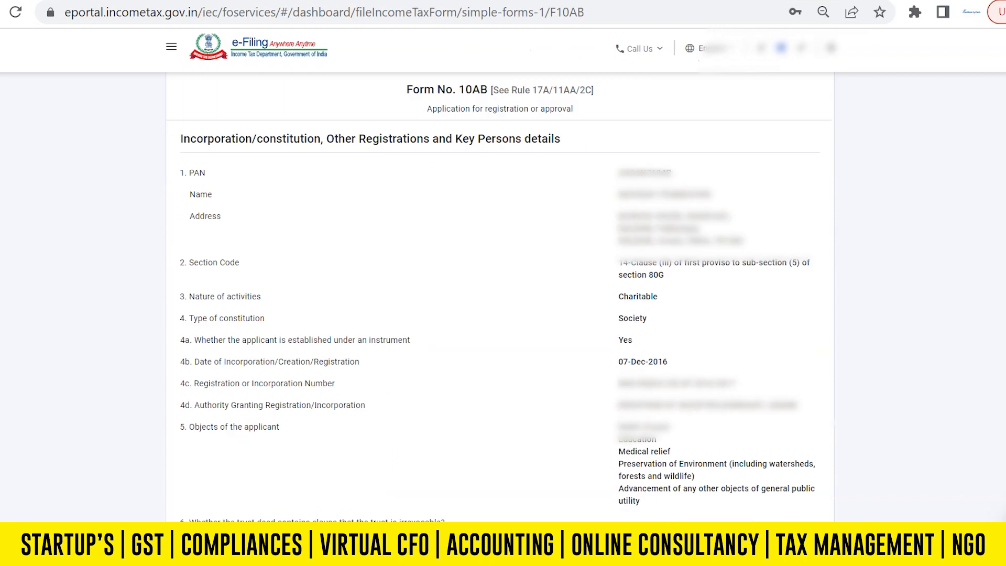
{"action": "scroll", "coordinate": [499, 293], "scroll_direction": "down", "scroll_amount": 15}
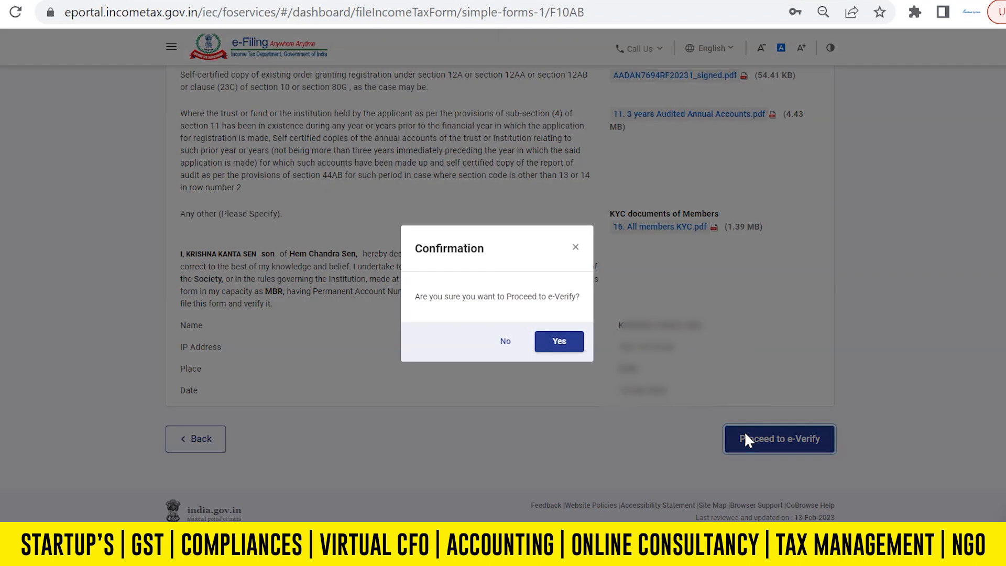
{"action": "left_click", "coordinate": [556, 343]}
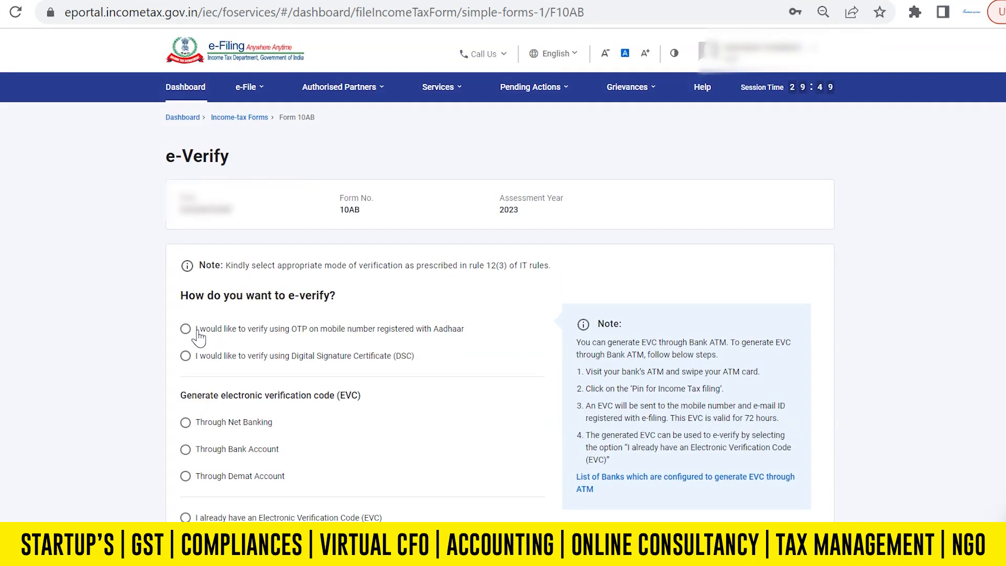
Step: Choose e-verification by OTP on the Aadhaar-registered mobile number, agree to validate the Aadhaar details and generate the OTP
{"action": "left_click", "coordinate": [184, 329]}
{"action": "scroll", "coordinate": [894, 235], "scroll_direction": "down", "scroll_amount": 3}
{"action": "left_click", "coordinate": [799, 445]}
{"action": "left_click", "coordinate": [358, 318]}
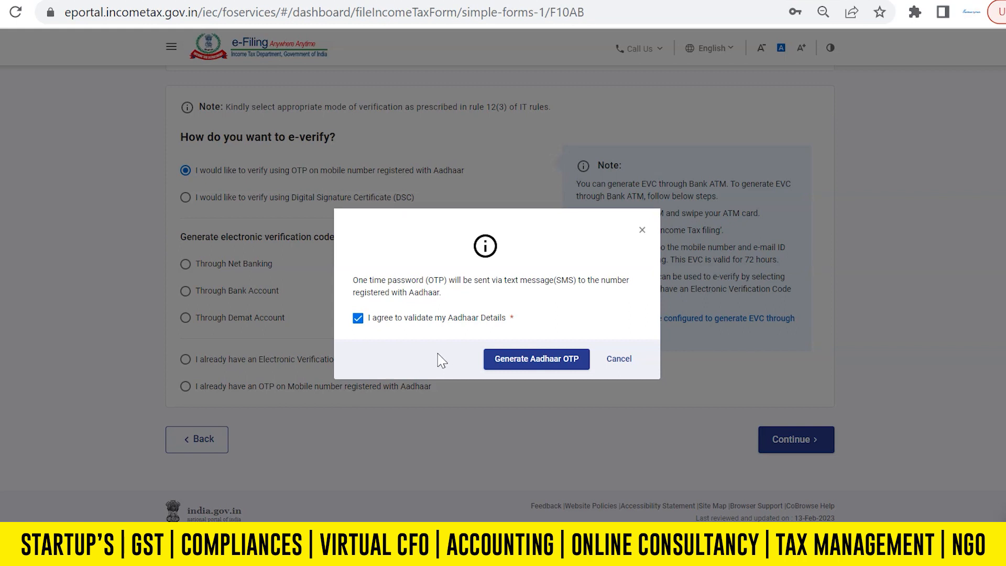
{"action": "left_click", "coordinate": [539, 360]}
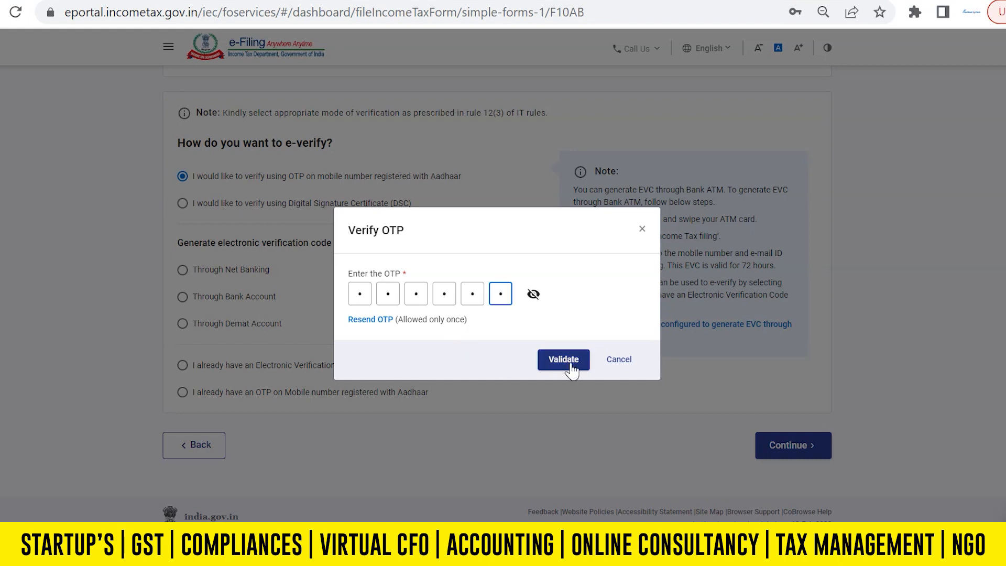
Step: Enter and validate the Aadhaar OTP, and confirm the submission of Form 10AB
{"action": "left_click", "coordinate": [570, 367]}
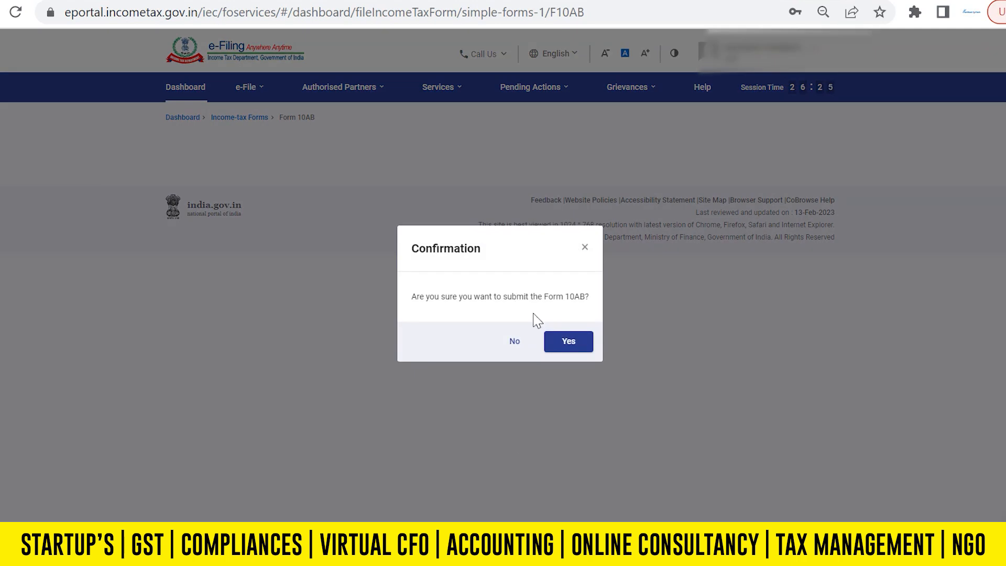
{"action": "left_click", "coordinate": [568, 343]}
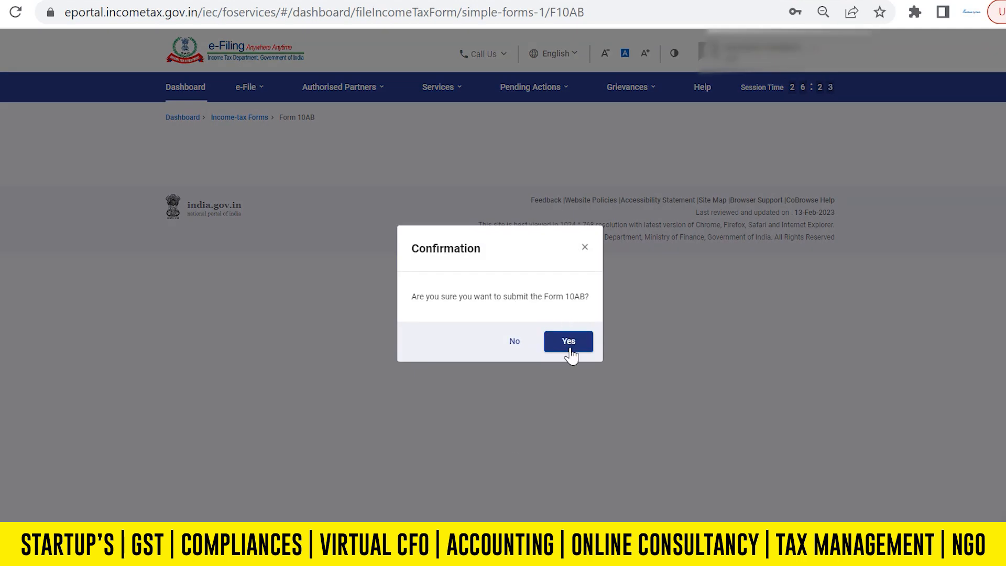